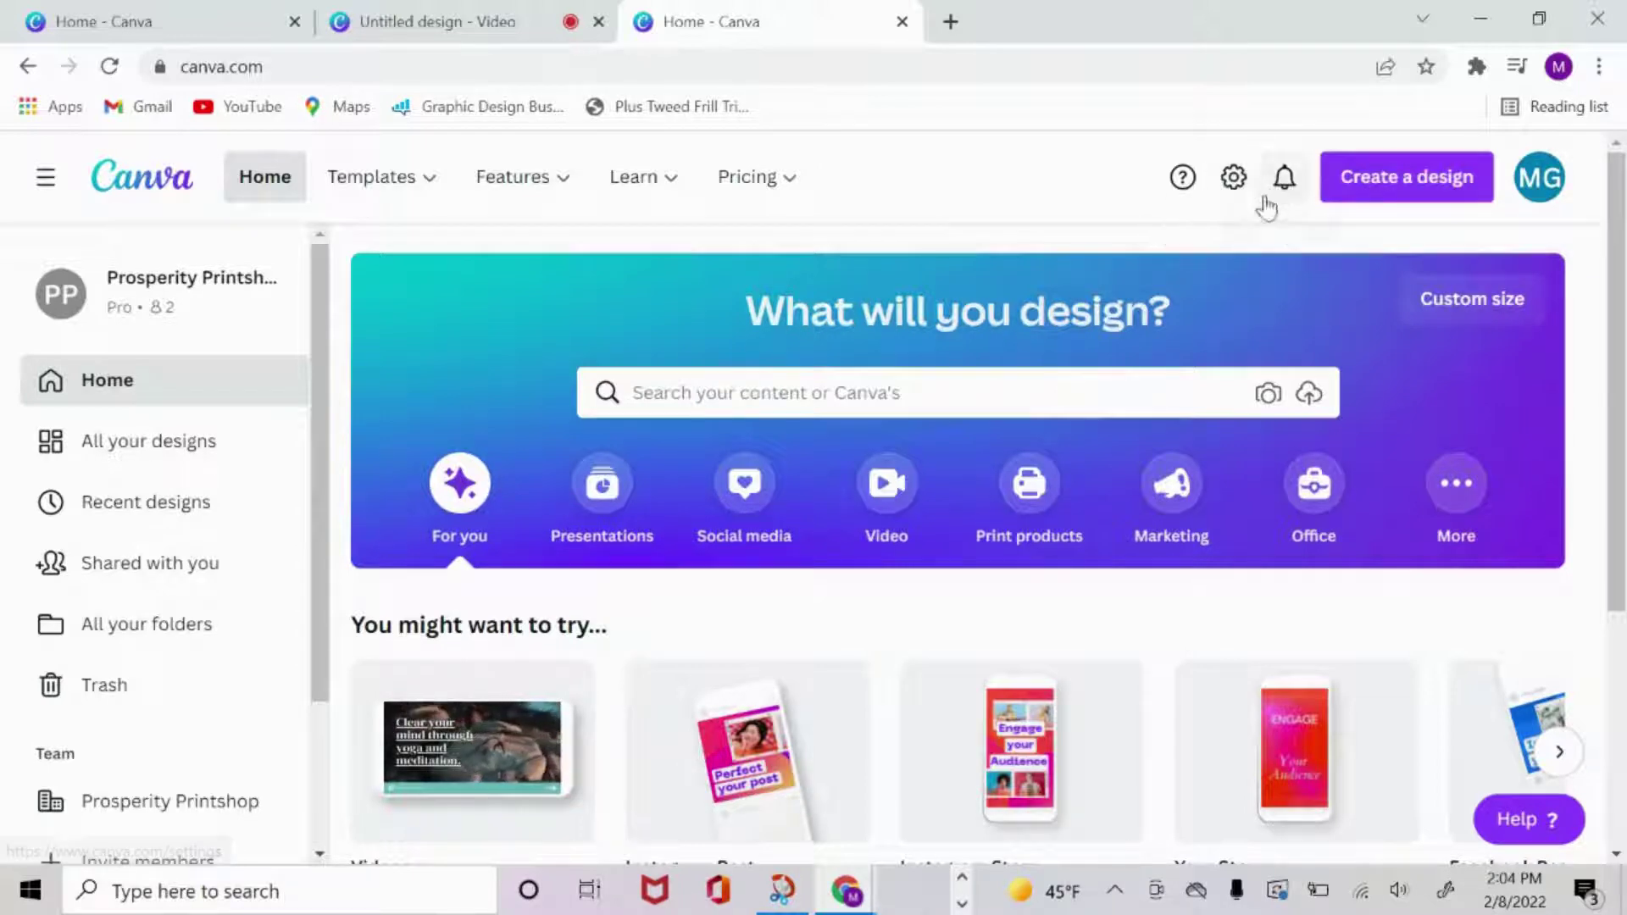
Create a new blank US Letter design and show the Elements library beside the page.
{"action": "left_click", "coordinate": [1410, 181]}
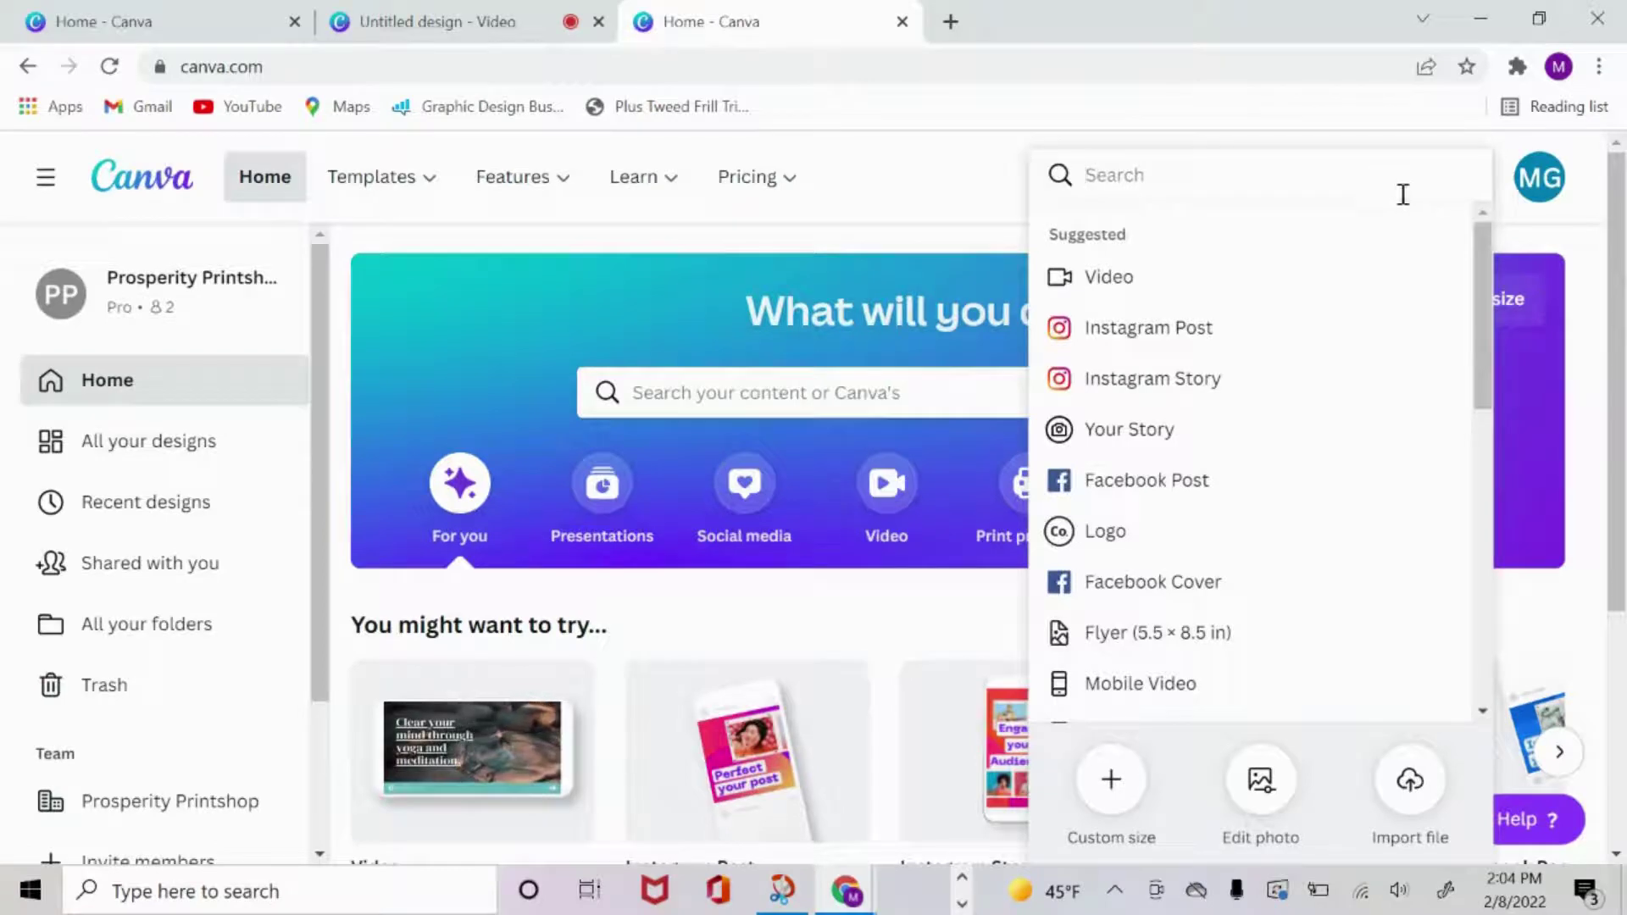
{"action": "scroll", "coordinate": [1391, 464], "scroll_direction": "down", "scroll_amount": 5}
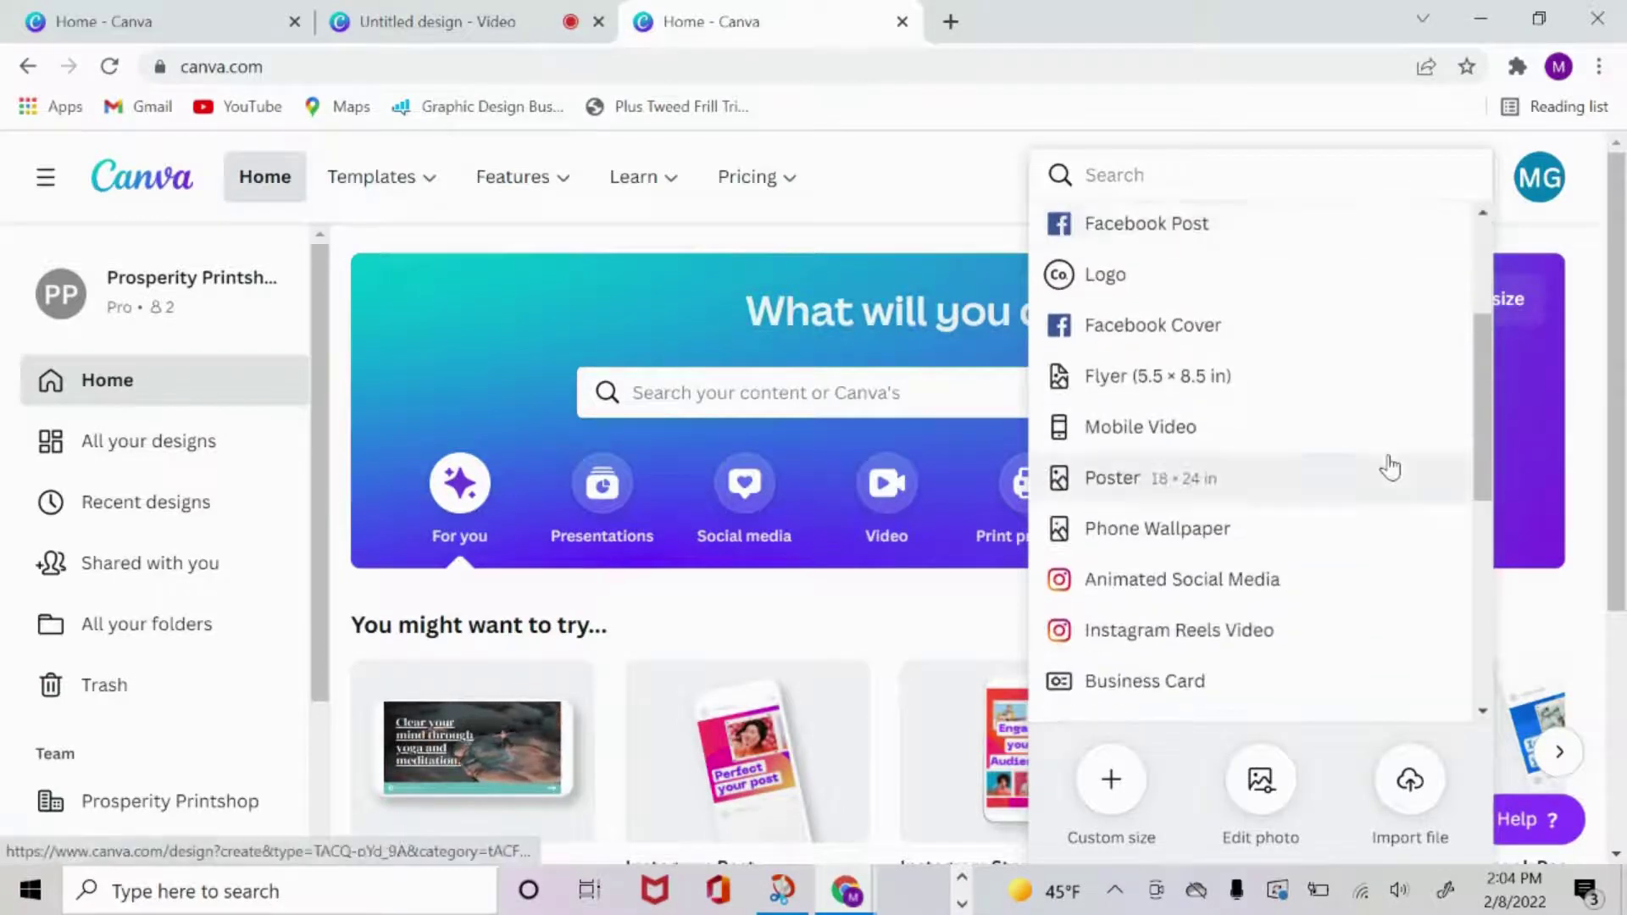
{"action": "scroll", "coordinate": [1391, 464], "scroll_direction": "down", "scroll_amount": 3}
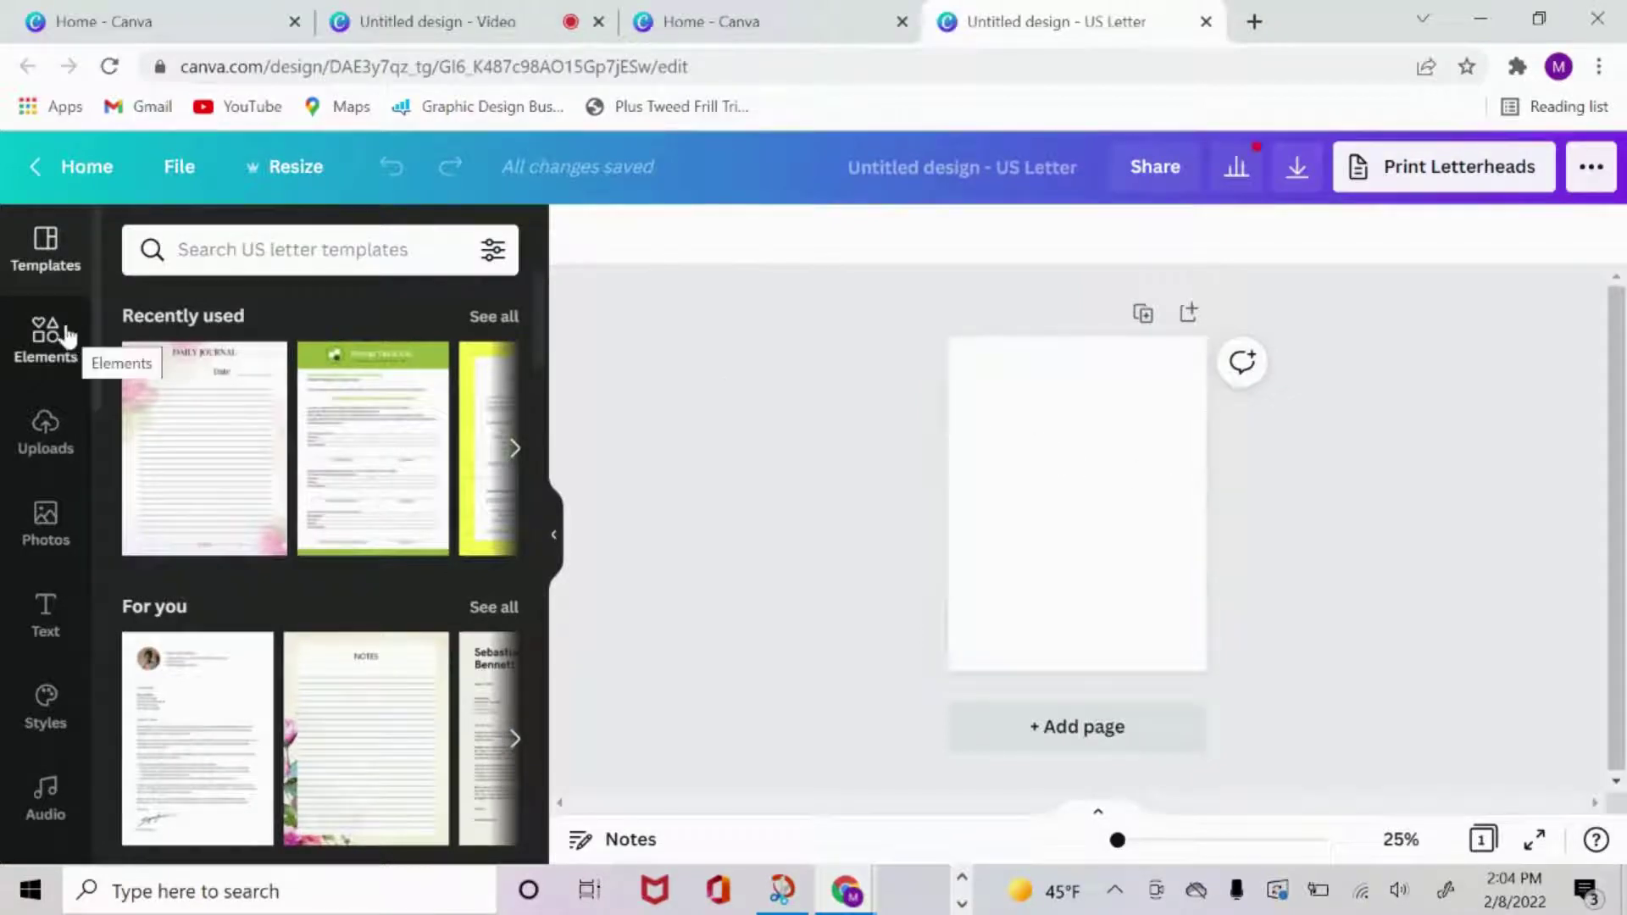
{"action": "left_click", "coordinate": [63, 360]}
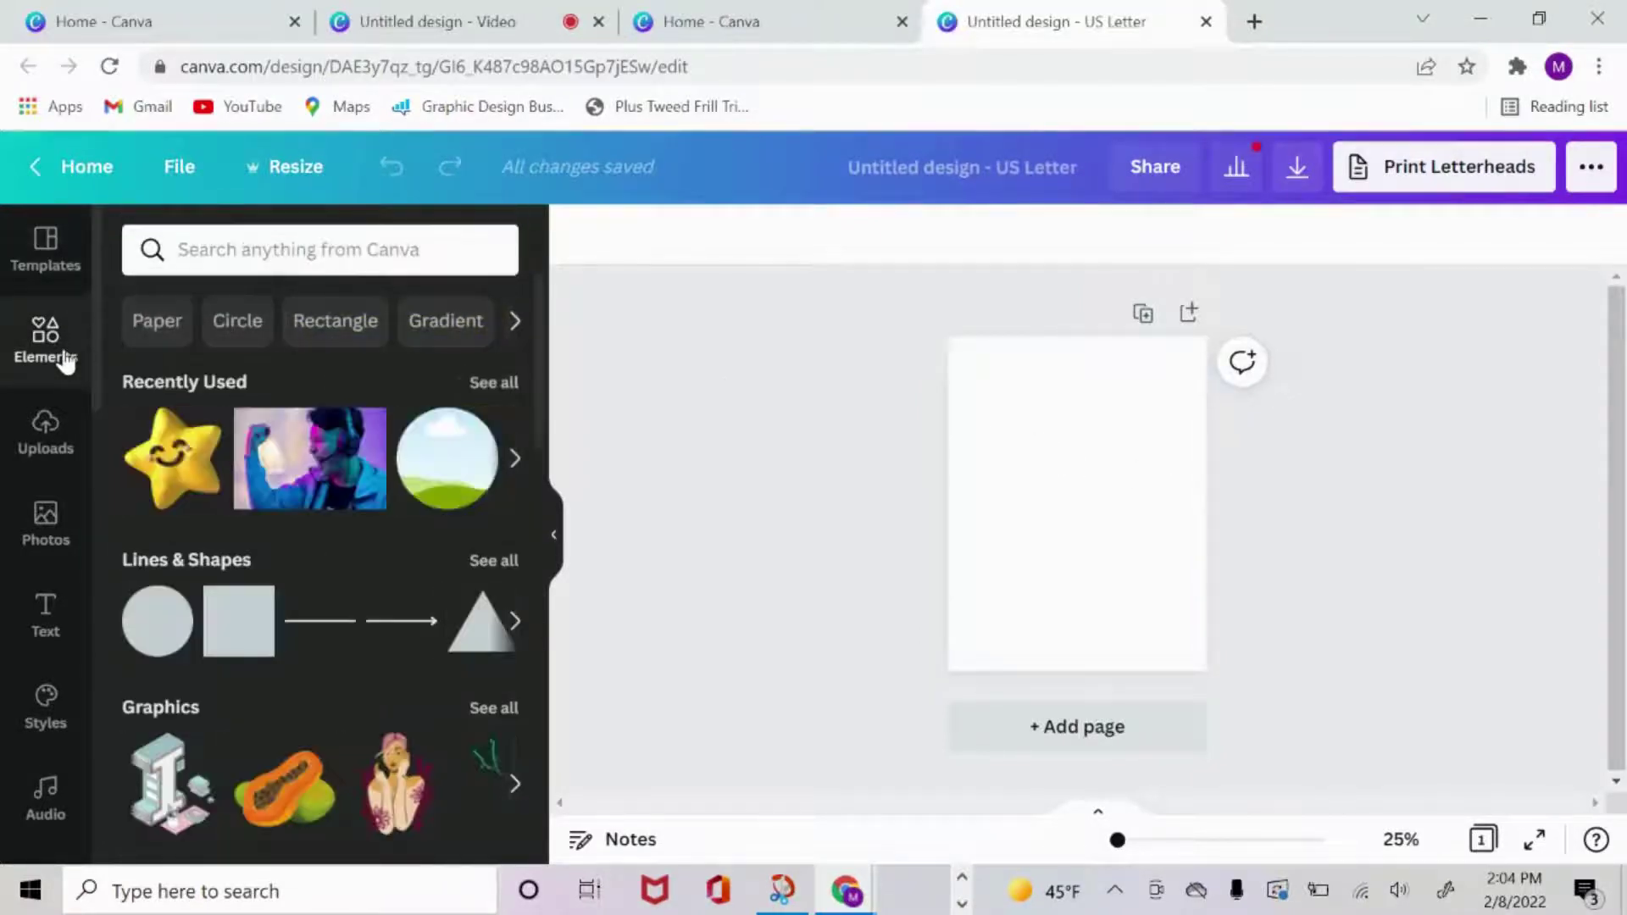
Search Elements for 'tables' and add the pink table to page 2.
{"action": "left_click", "coordinate": [348, 247]}
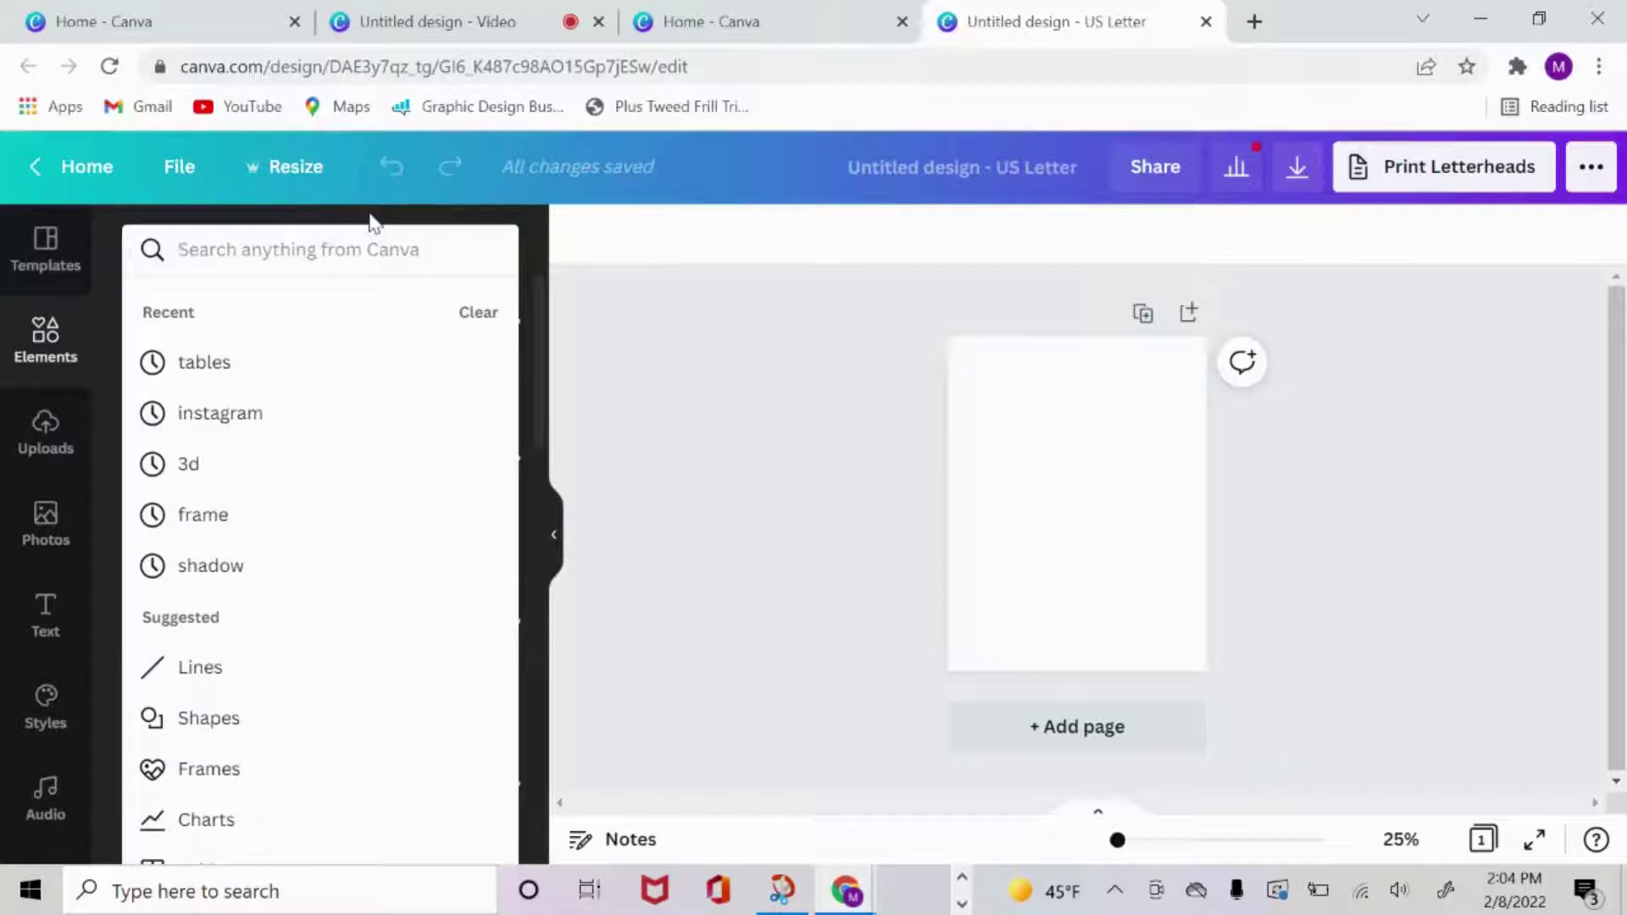
{"action": "type", "text": "tables"}
{"action": "key", "text": "Return"}
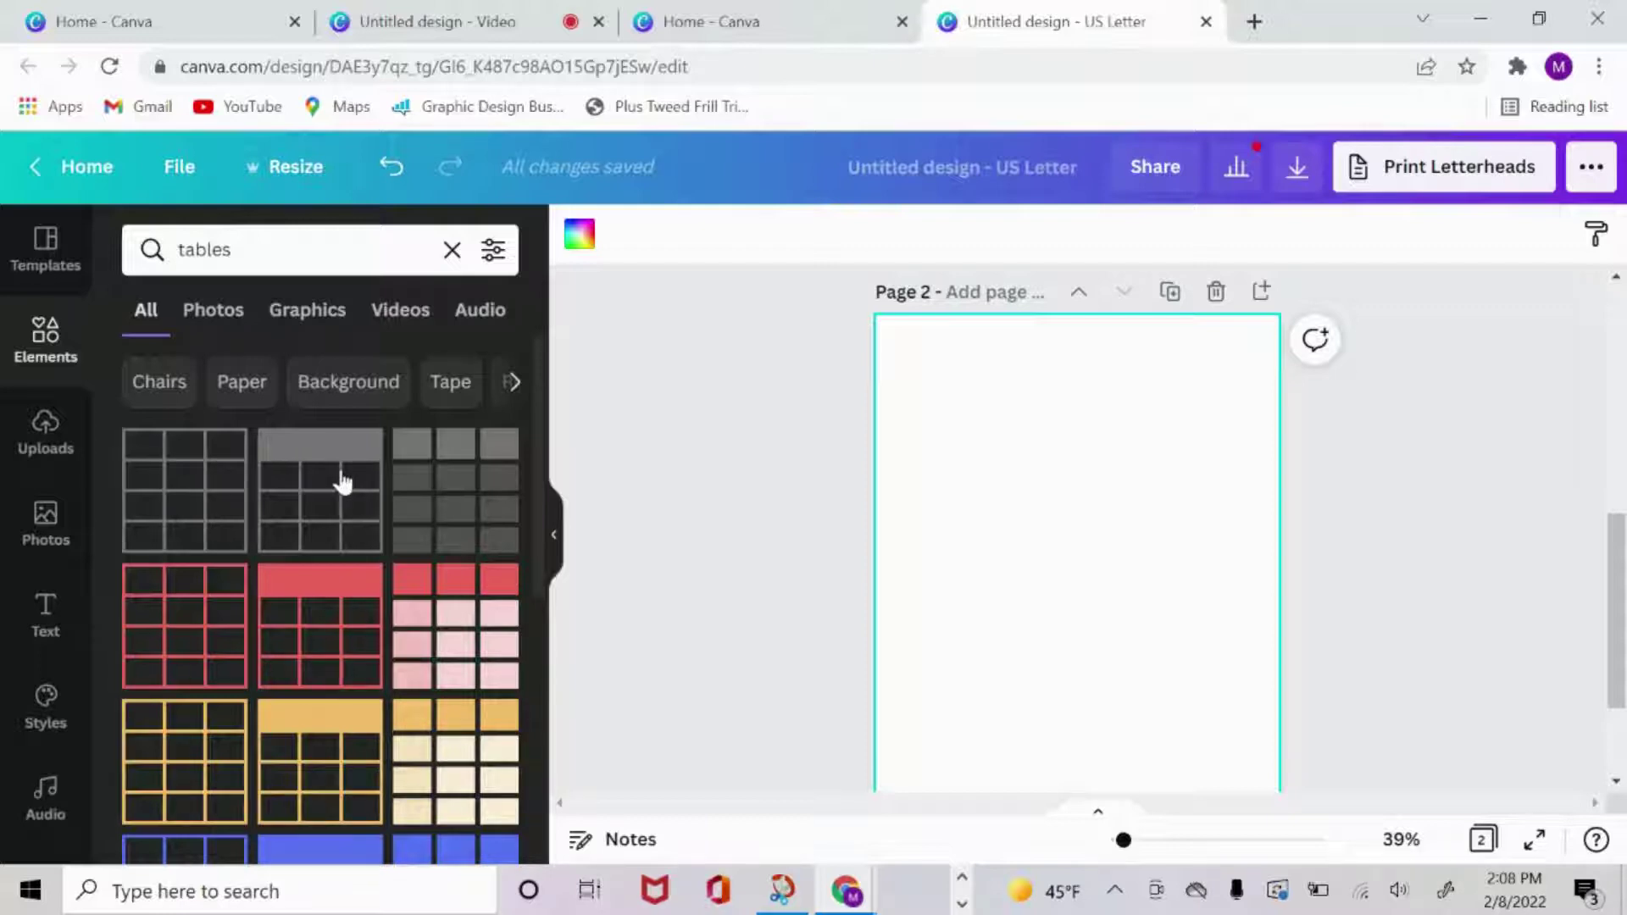
{"action": "scroll", "coordinate": [347, 480], "scroll_direction": "down", "scroll_amount": 2}
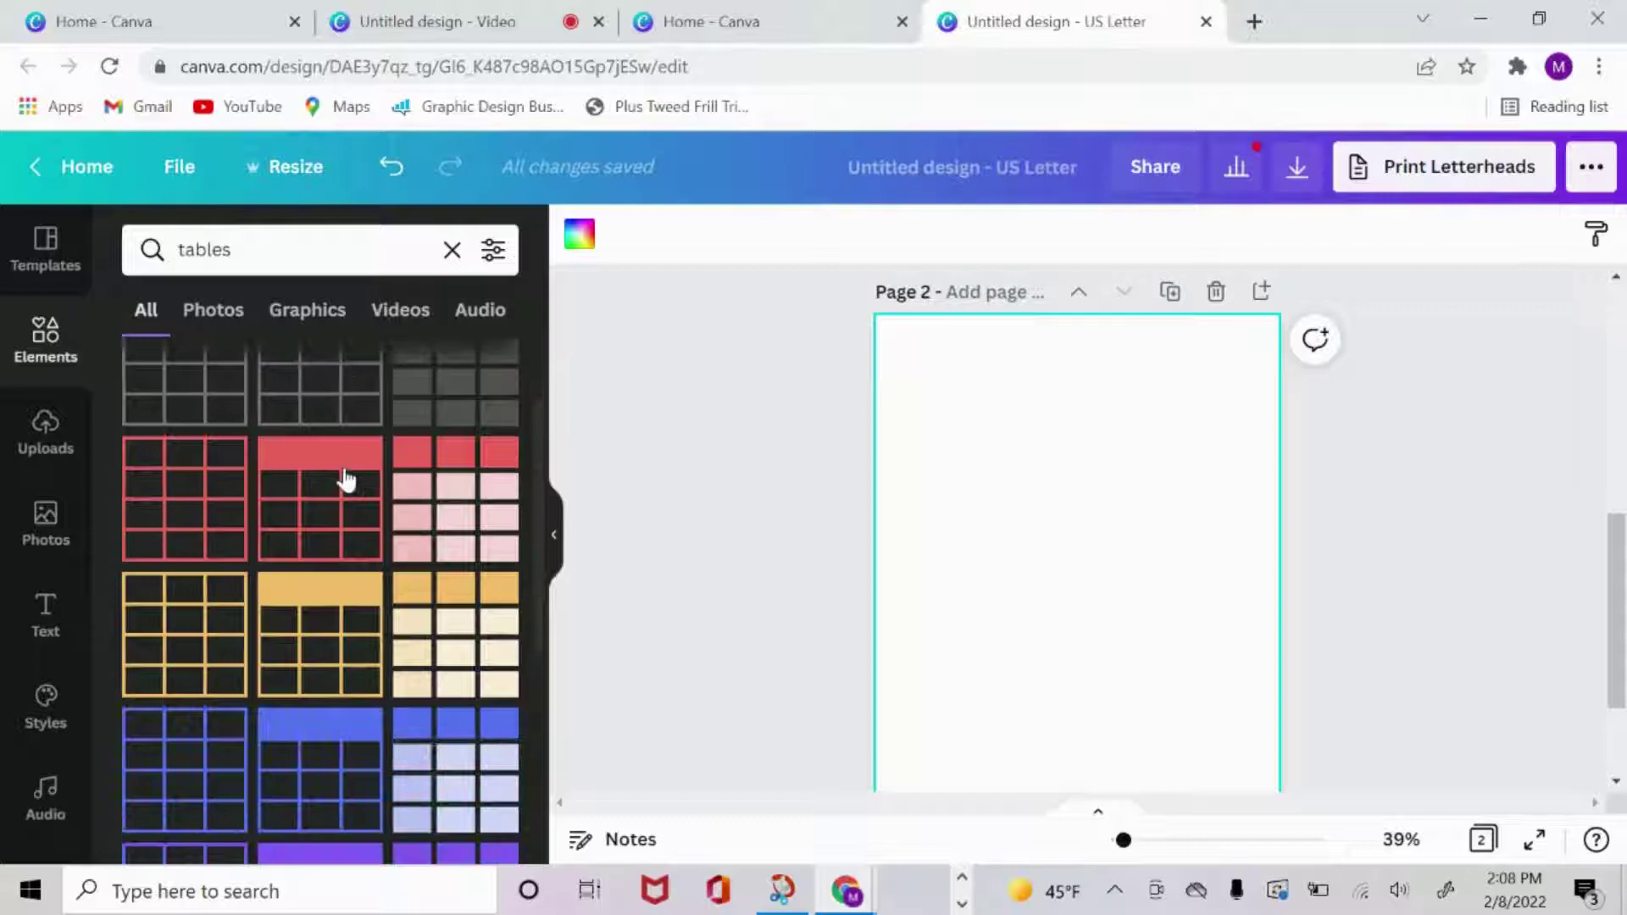
{"action": "scroll", "coordinate": [373, 490], "scroll_direction": "up", "scroll_amount": 2}
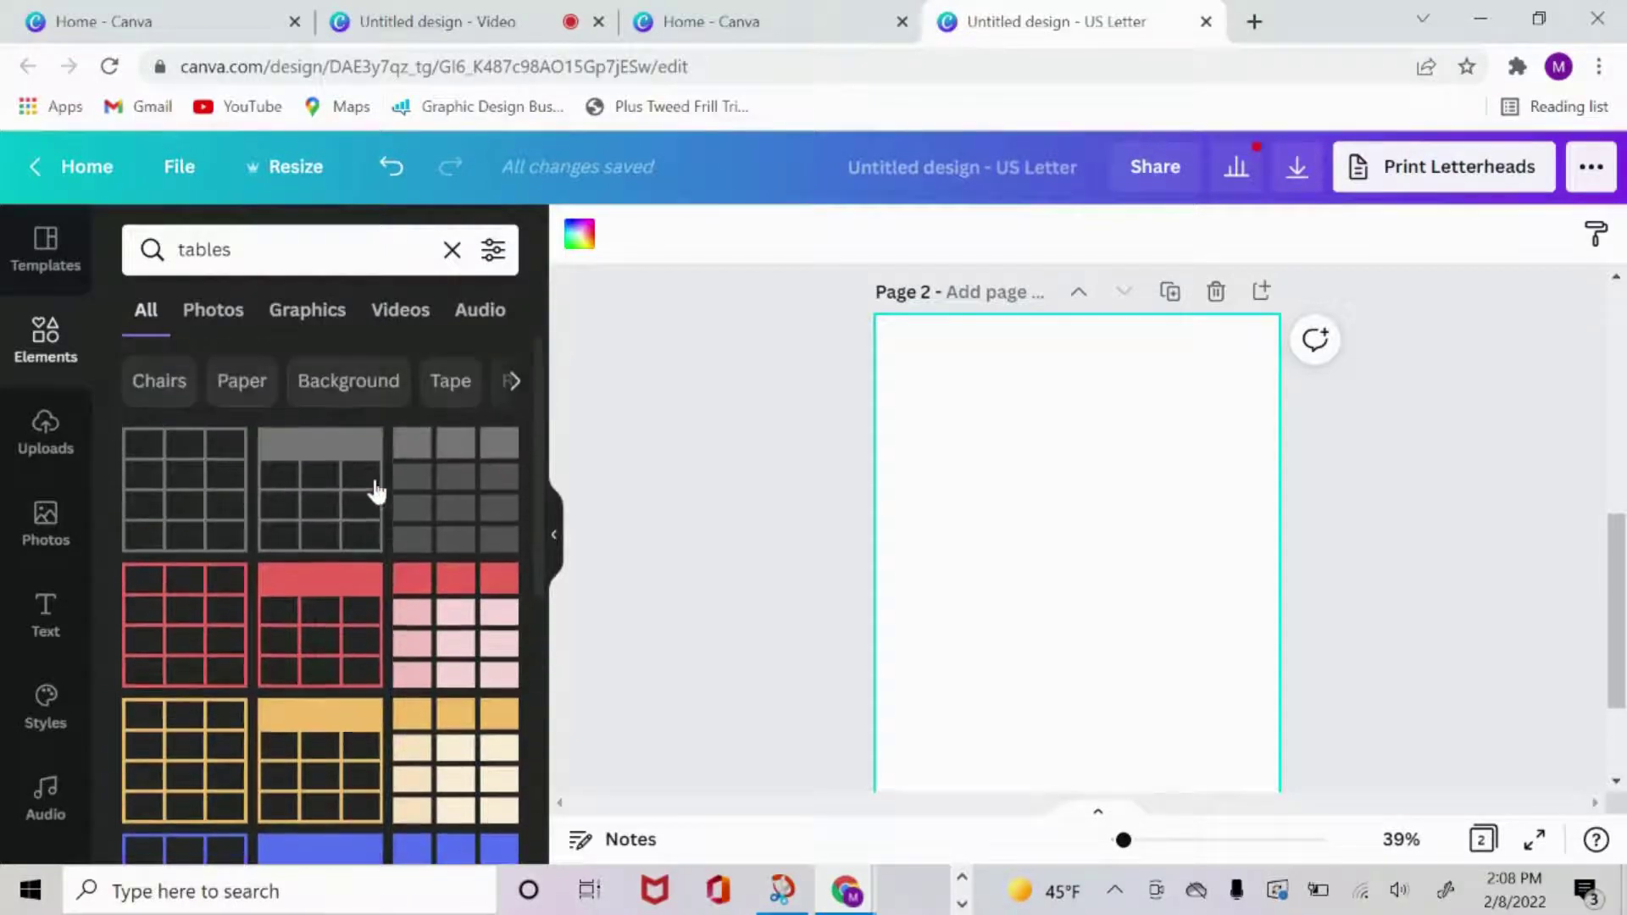
{"action": "left_click", "coordinate": [474, 624]}
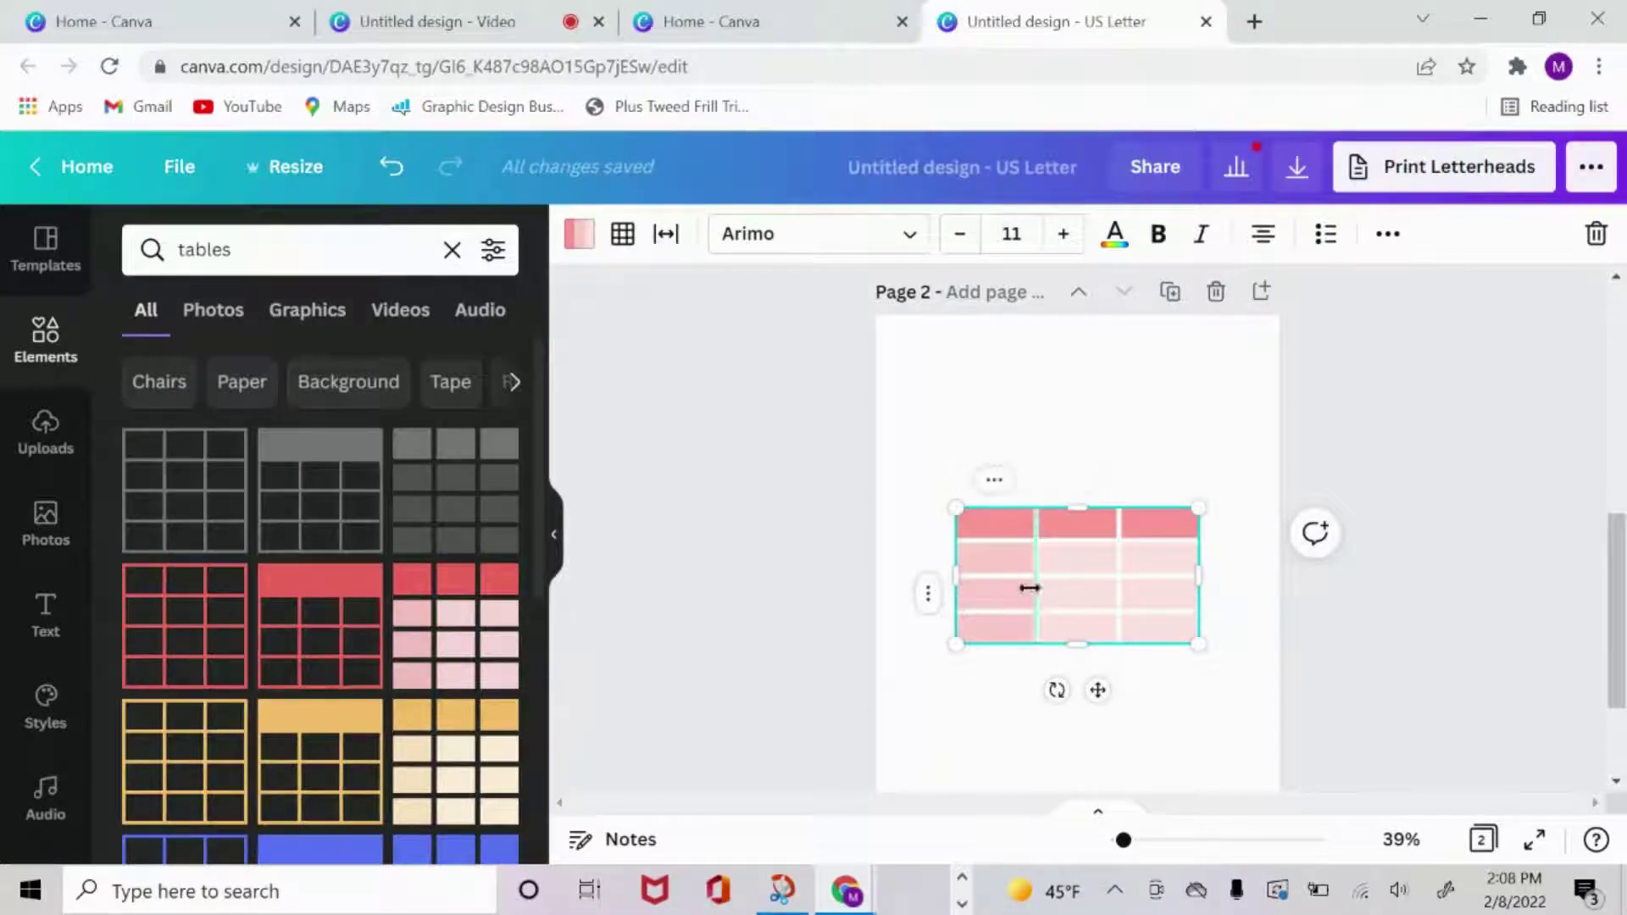
Narrow the pink table's first column by dragging its divider.
{"action": "mouse_move", "coordinate": [1029, 588]}
{"action": "left_mouse_down"}
{"action": "mouse_move", "coordinate": [1064, 588]}
{"action": "mouse_move", "coordinate": [1002, 587]}
{"action": "mouse_move", "coordinate": [1078, 582]}
{"action": "mouse_move", "coordinate": [1025, 590]}
{"action": "left_mouse_up"}
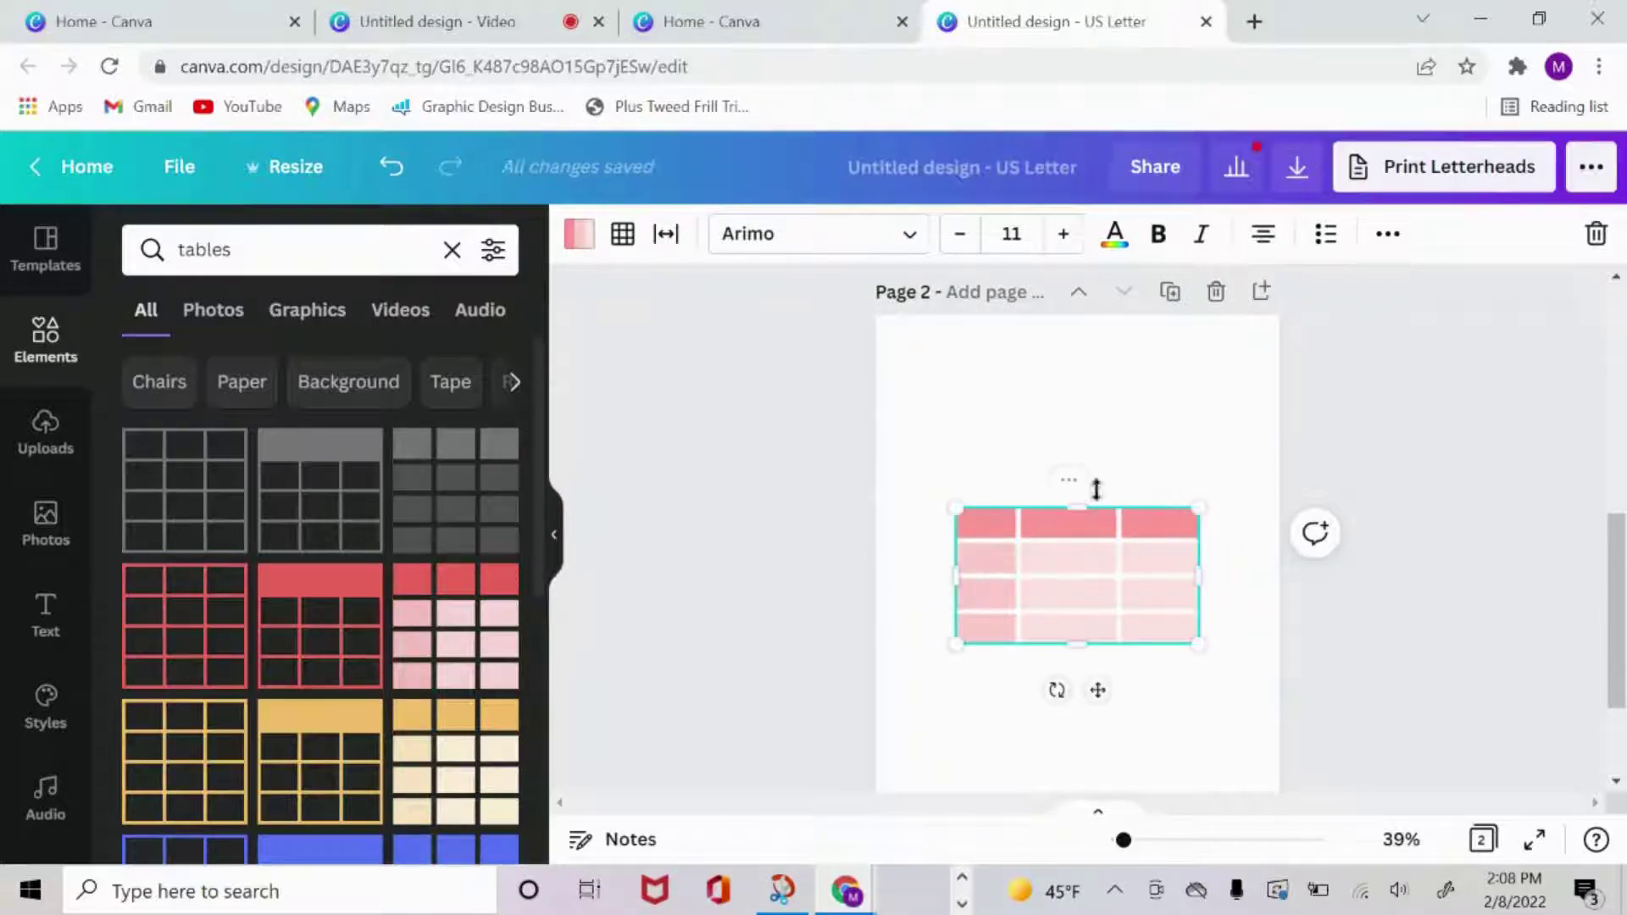
{"action": "left_click", "coordinate": [1093, 561]}
{"action": "left_click", "coordinate": [1137, 389]}
{"action": "left_click", "coordinate": [1084, 566]}
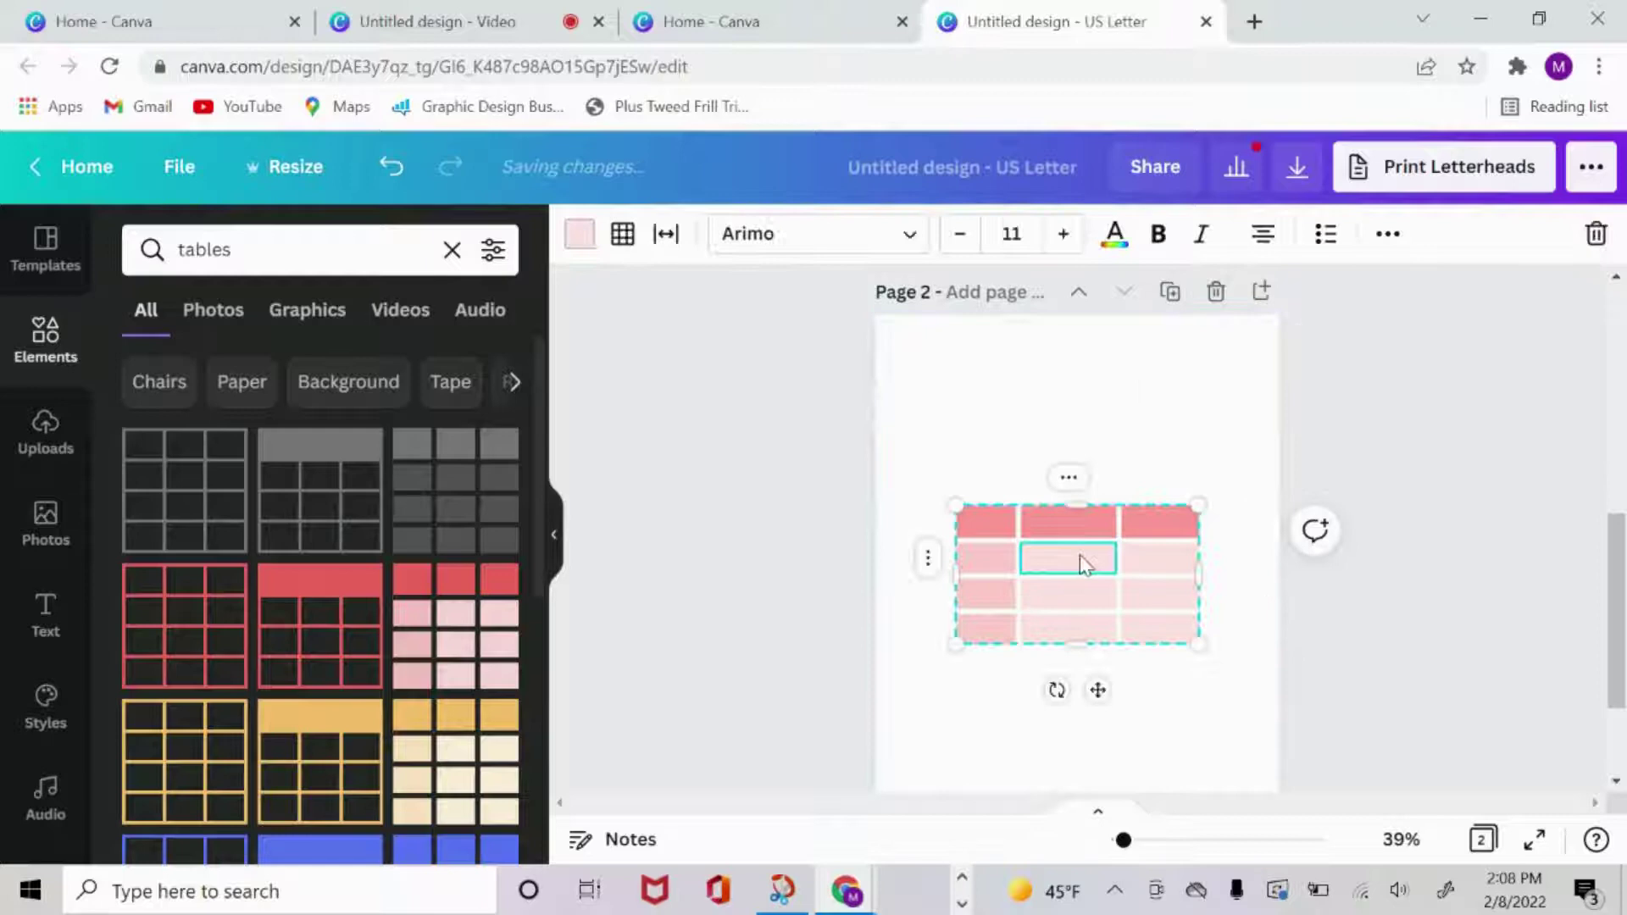
{"action": "left_click", "coordinate": [1111, 712]}
{"action": "left_click", "coordinate": [1099, 642]}
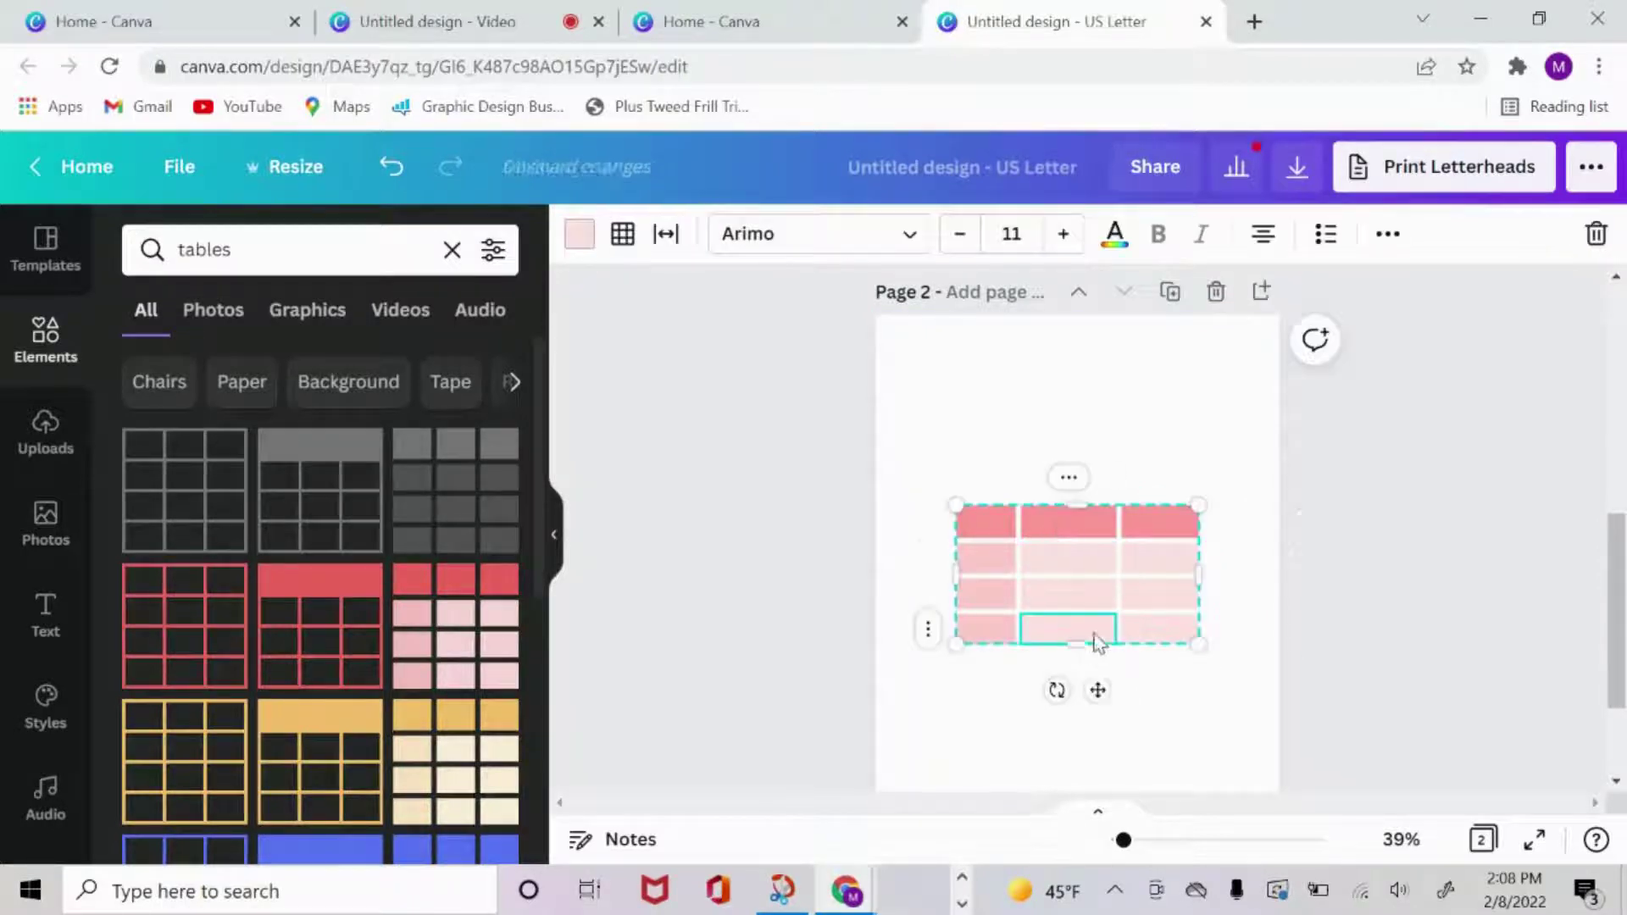
Move the table to the top-left corner and stretch it to 6.8 × 8.9 to fill the page.
{"action": "left_click_drag", "start_coordinate": [1095, 688], "coordinate": [1046, 540]}
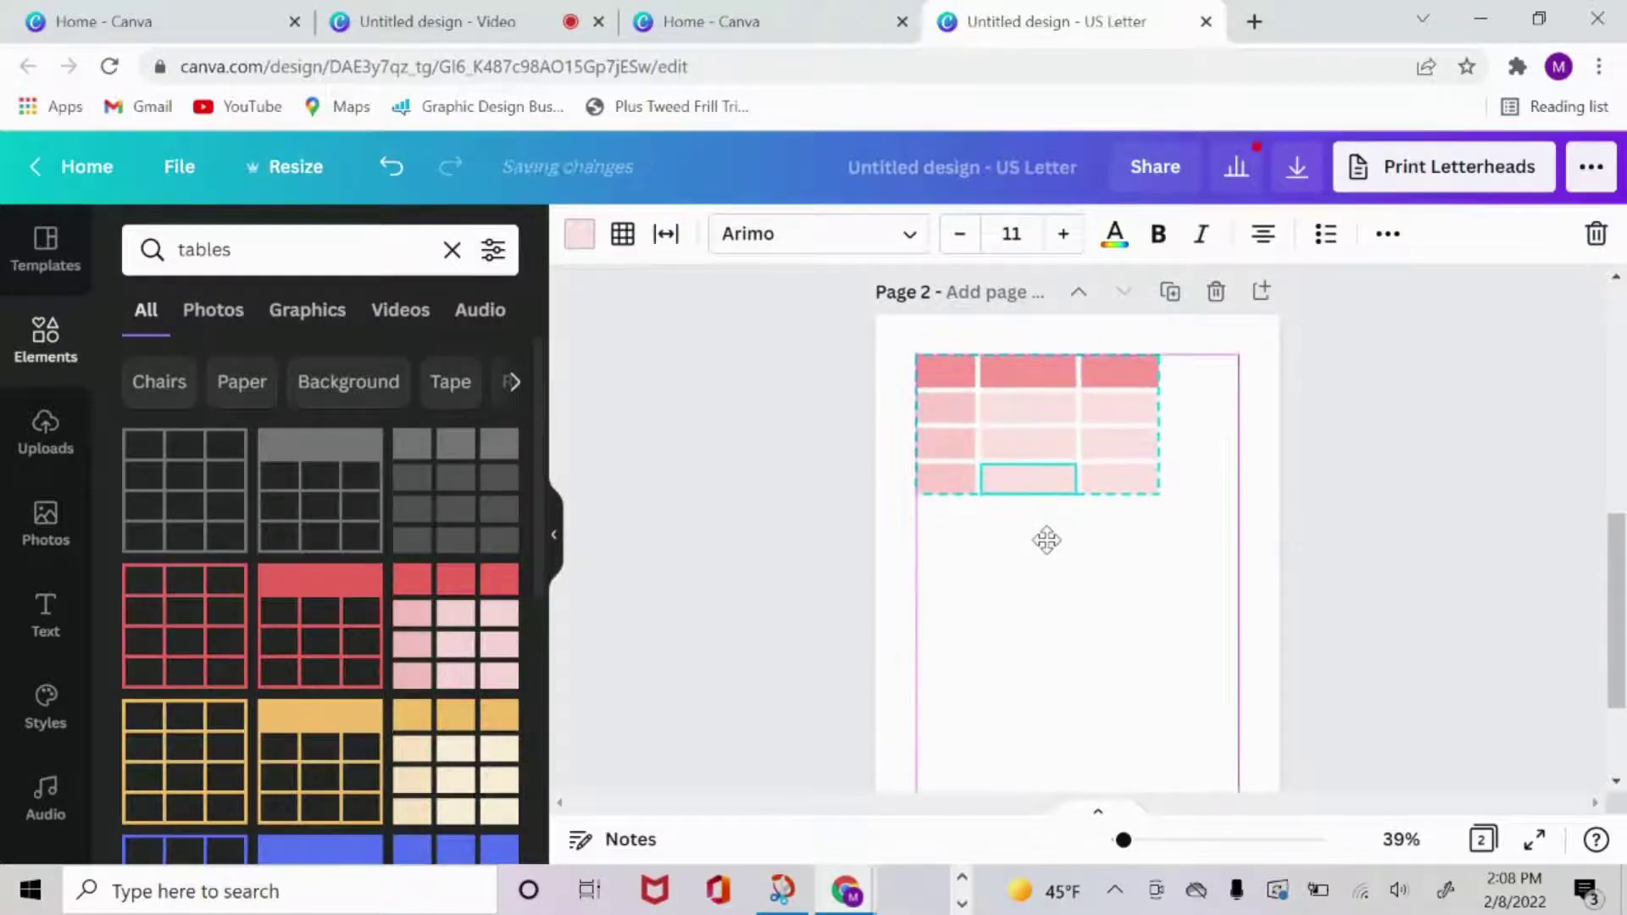
{"action": "left_click_drag", "start_coordinate": [1161, 440], "coordinate": [1242, 439]}
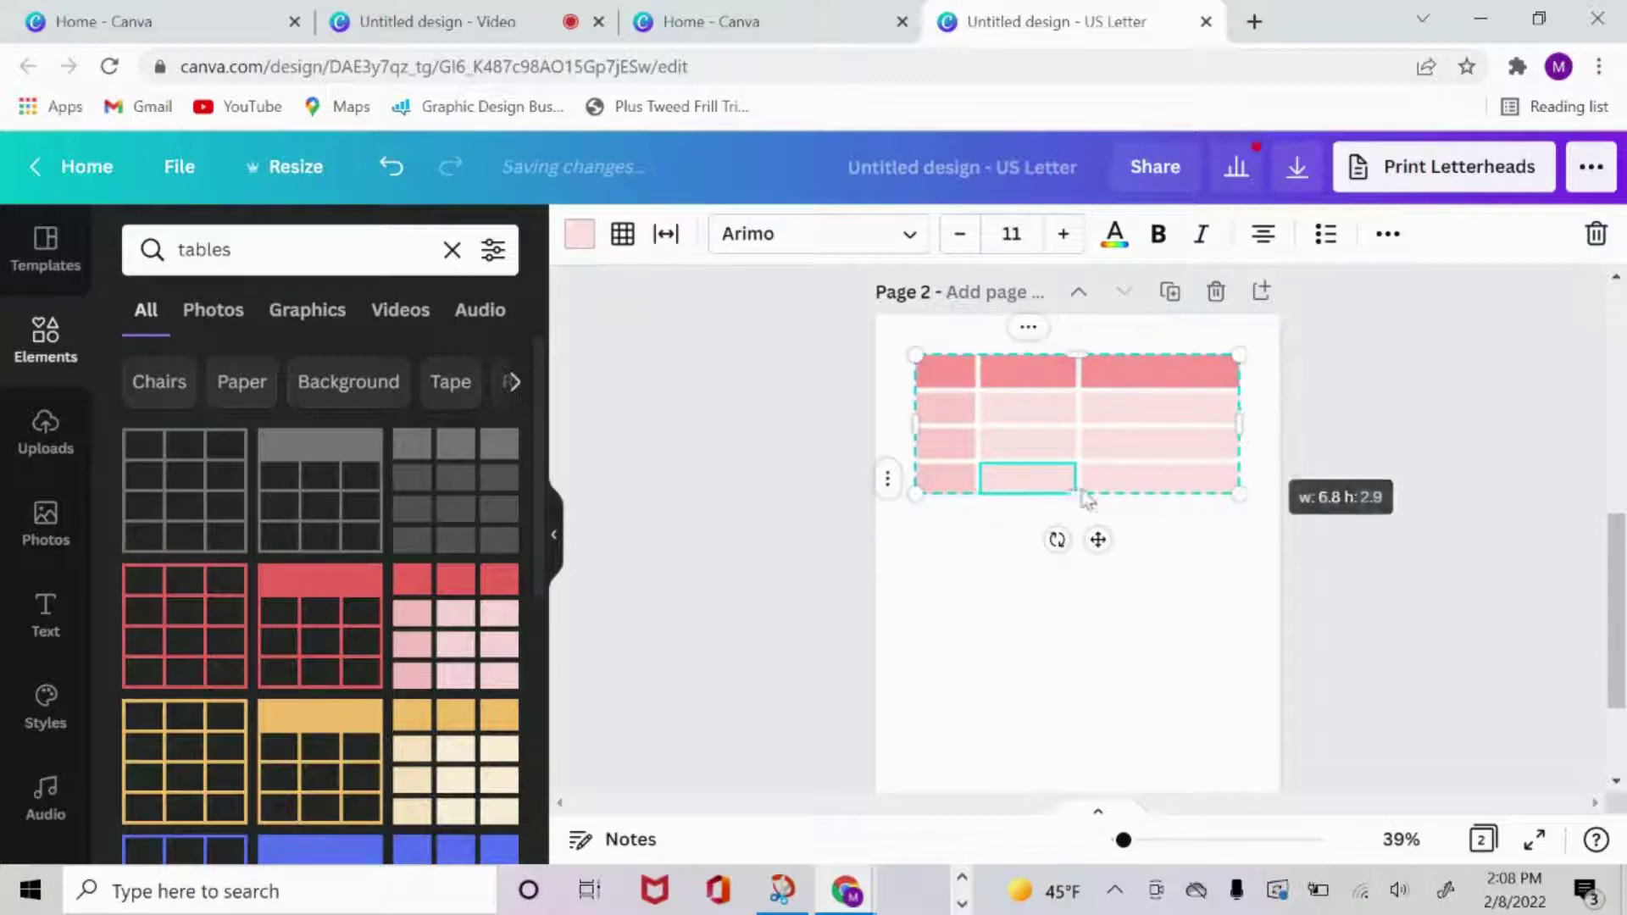
{"action": "left_click_drag", "start_coordinate": [1081, 495], "coordinate": [1086, 632]}
{"action": "scroll", "coordinate": [1102, 509], "scroll_direction": "up", "scroll_amount": 3}
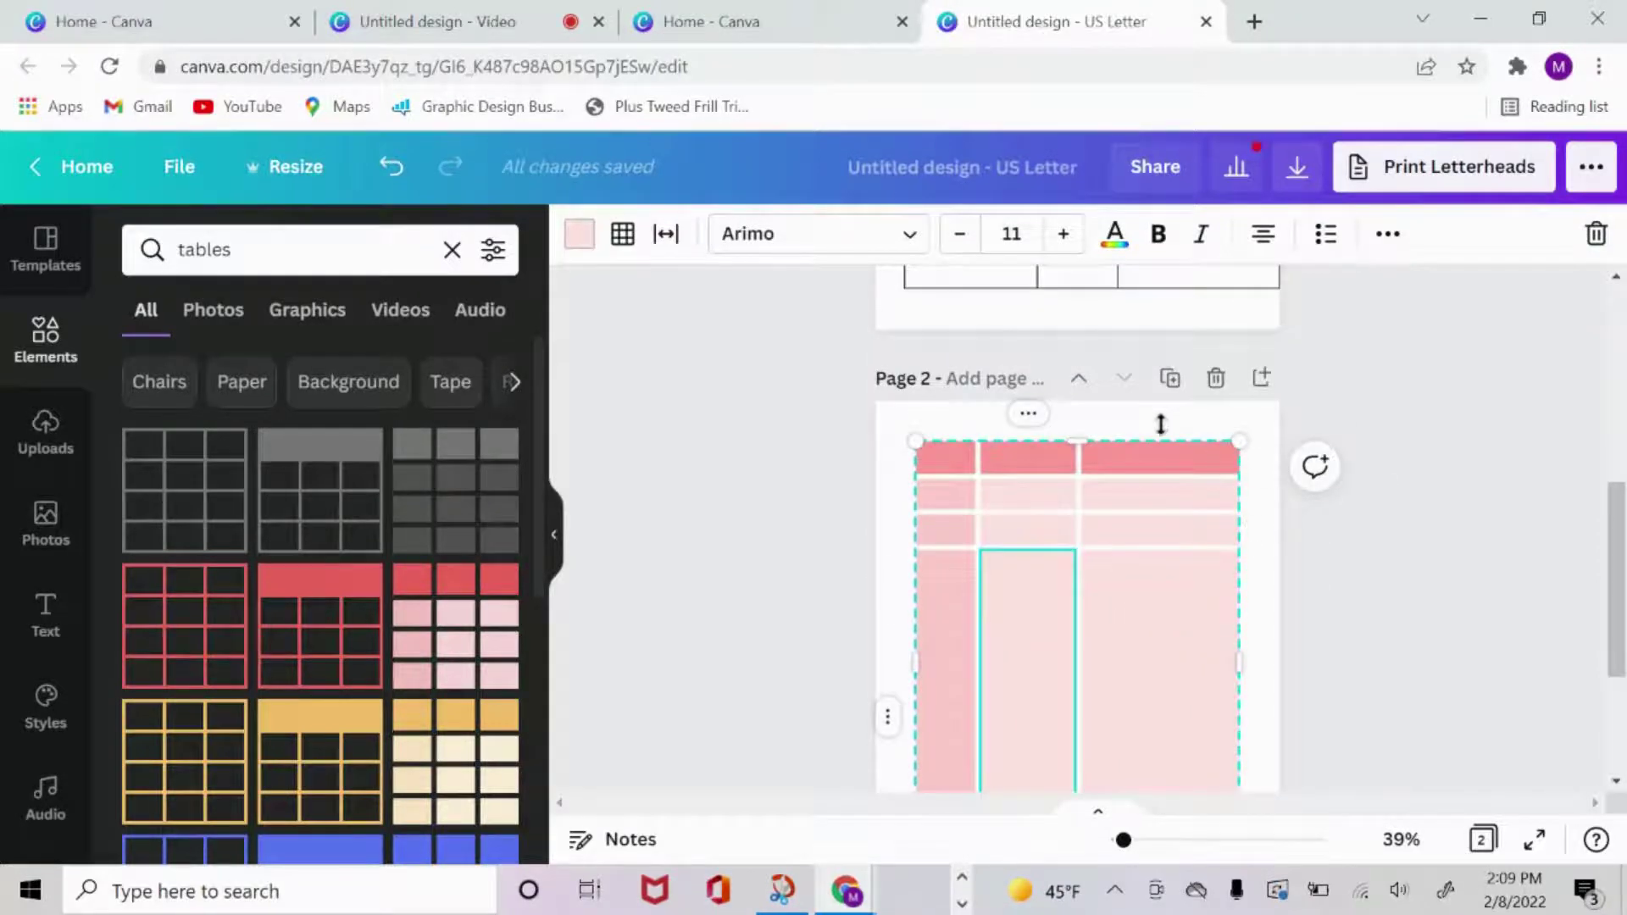
{"action": "left_click", "coordinate": [848, 631]}
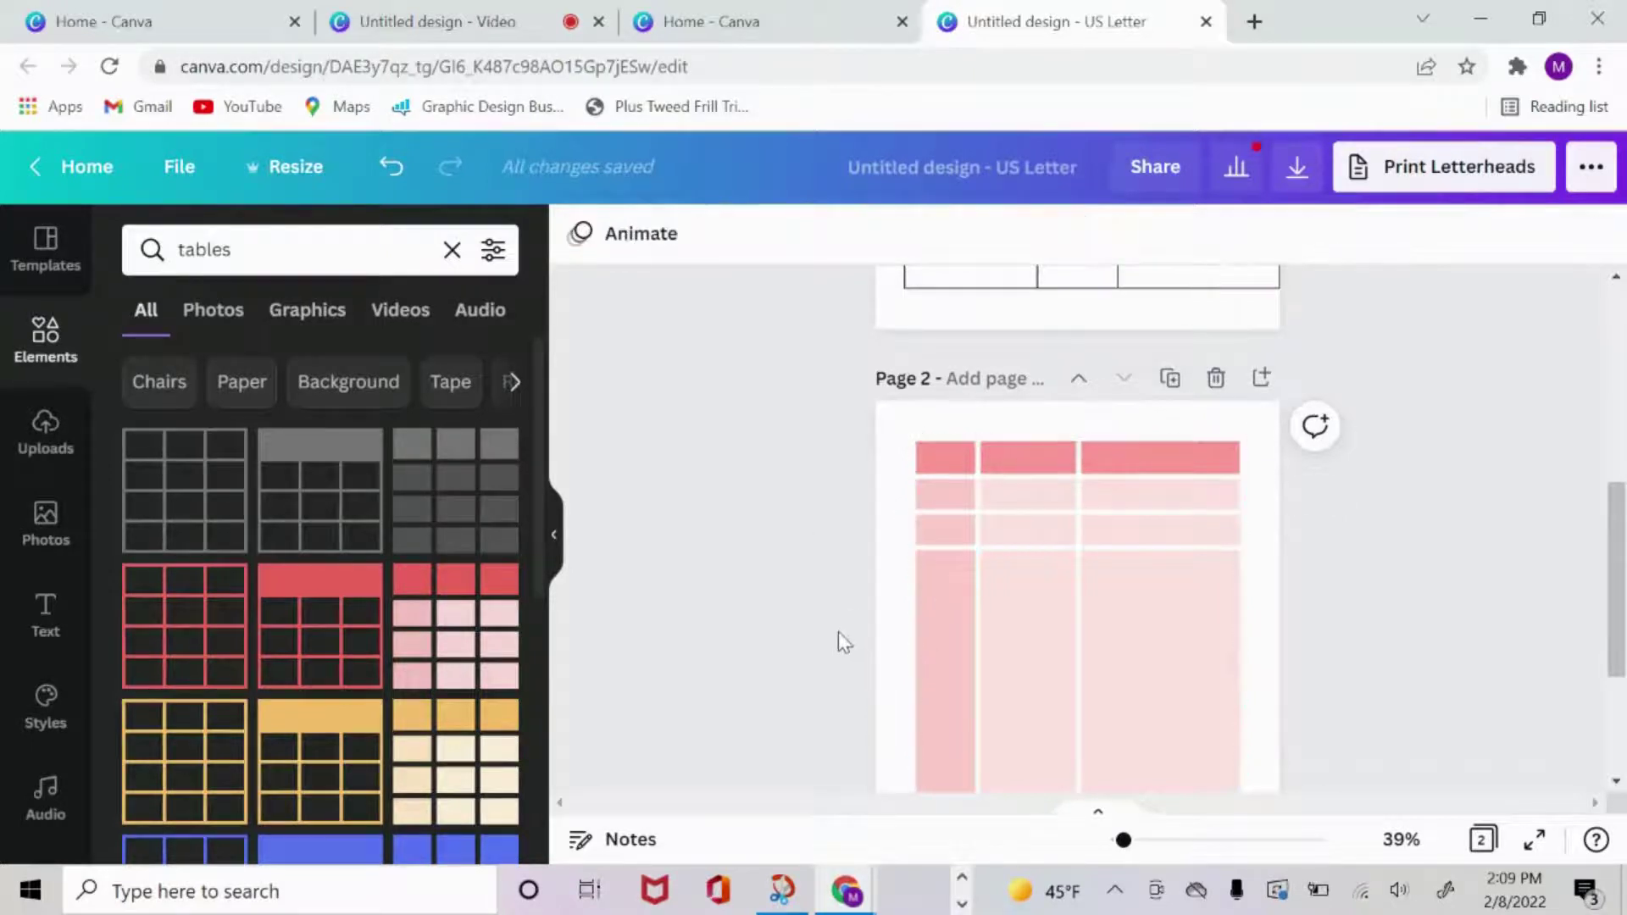
{"action": "left_click", "coordinate": [944, 464]}
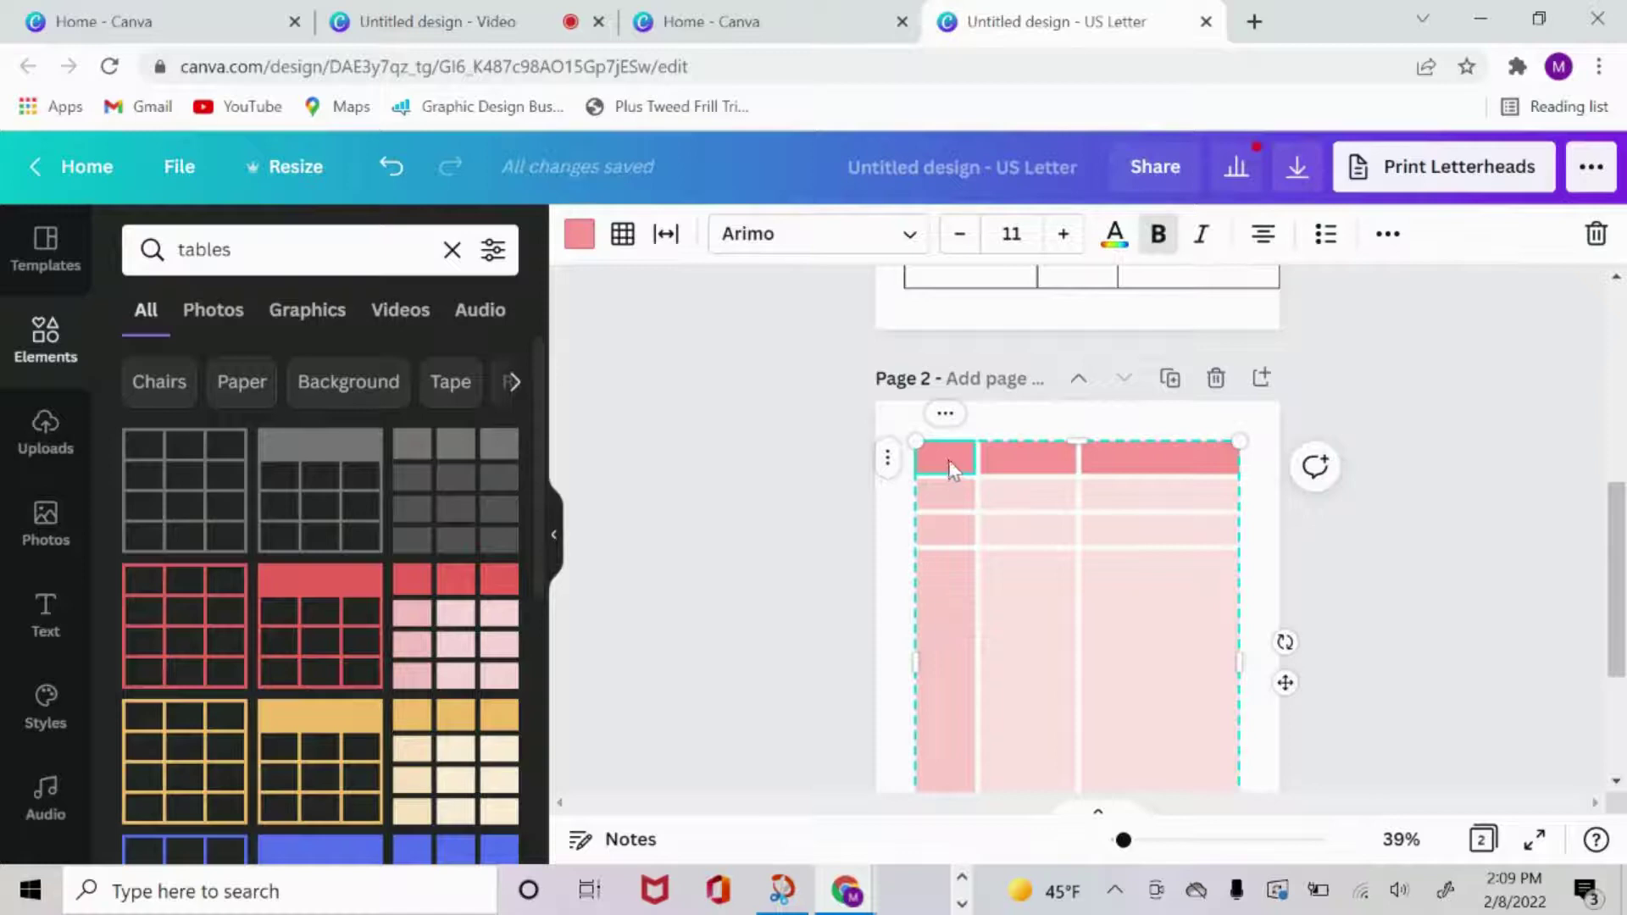
{"action": "left_click", "coordinate": [579, 235]}
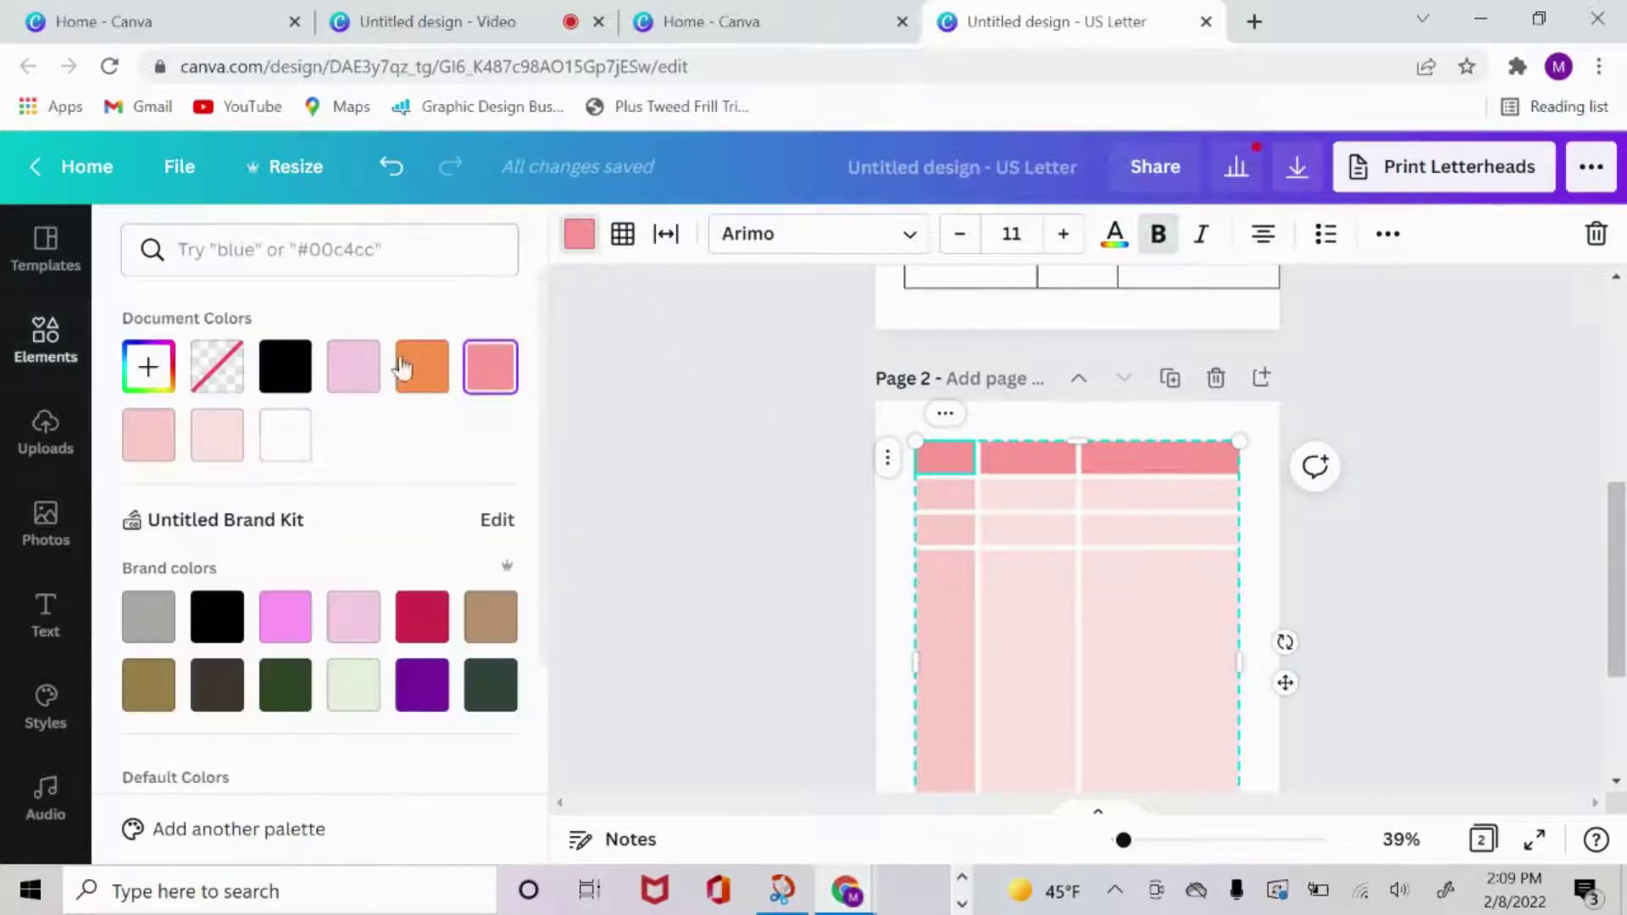
{"action": "left_click", "coordinate": [219, 440]}
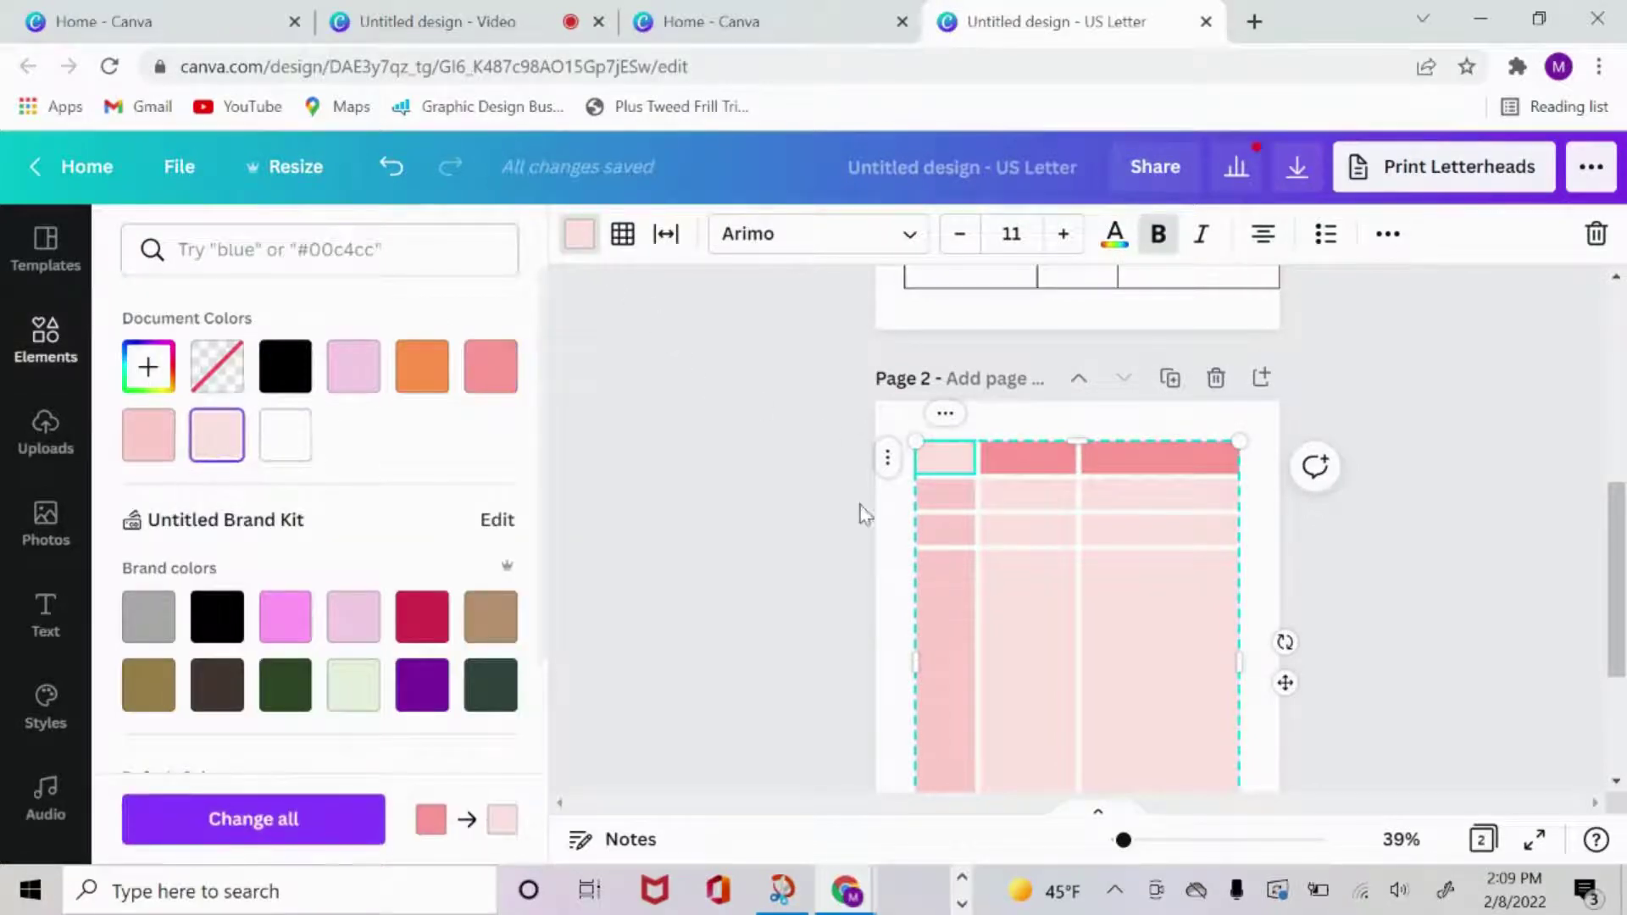
{"action": "key", "text": "Escape"}
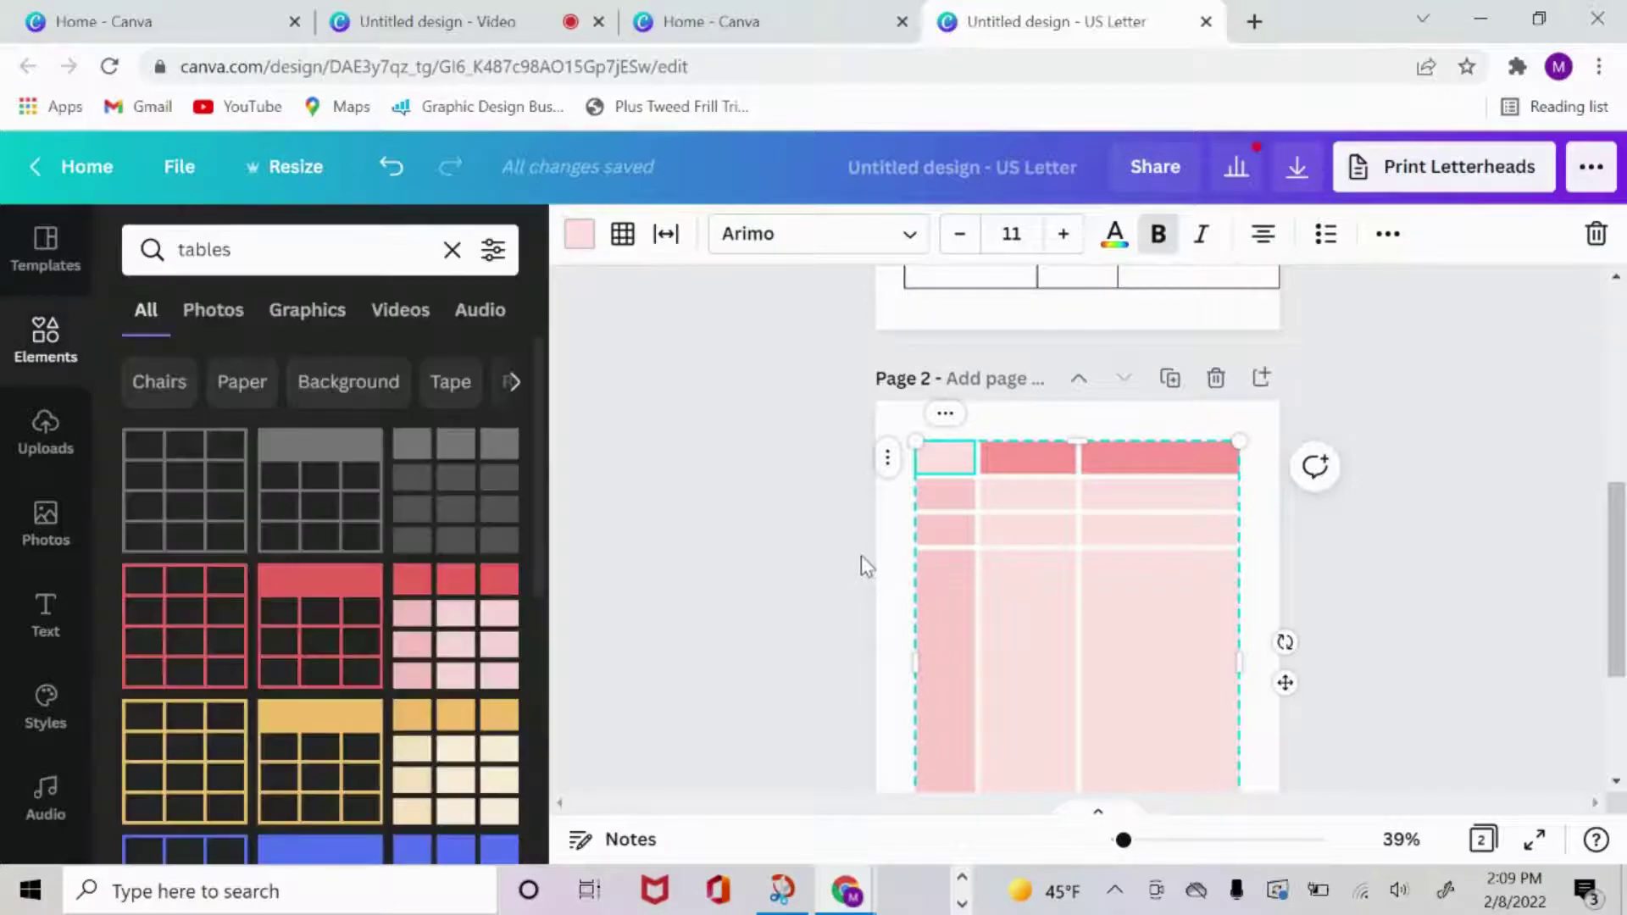
{"action": "left_click", "coordinate": [1103, 628]}
{"action": "left_click", "coordinate": [1417, 607]}
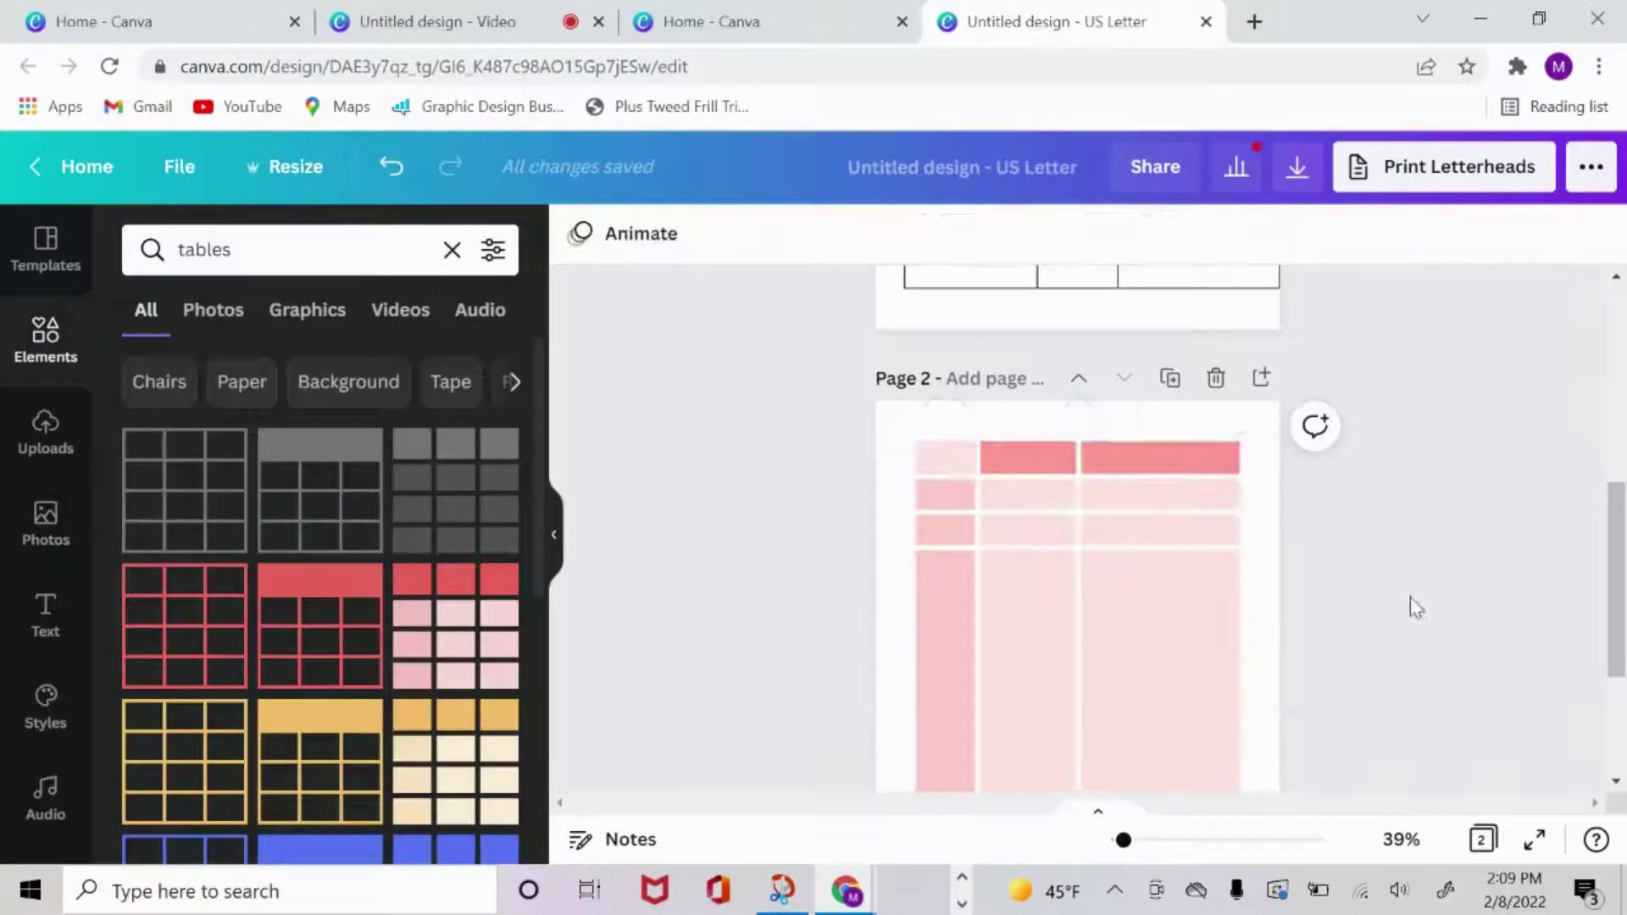
{"action": "left_click", "coordinate": [391, 166]}
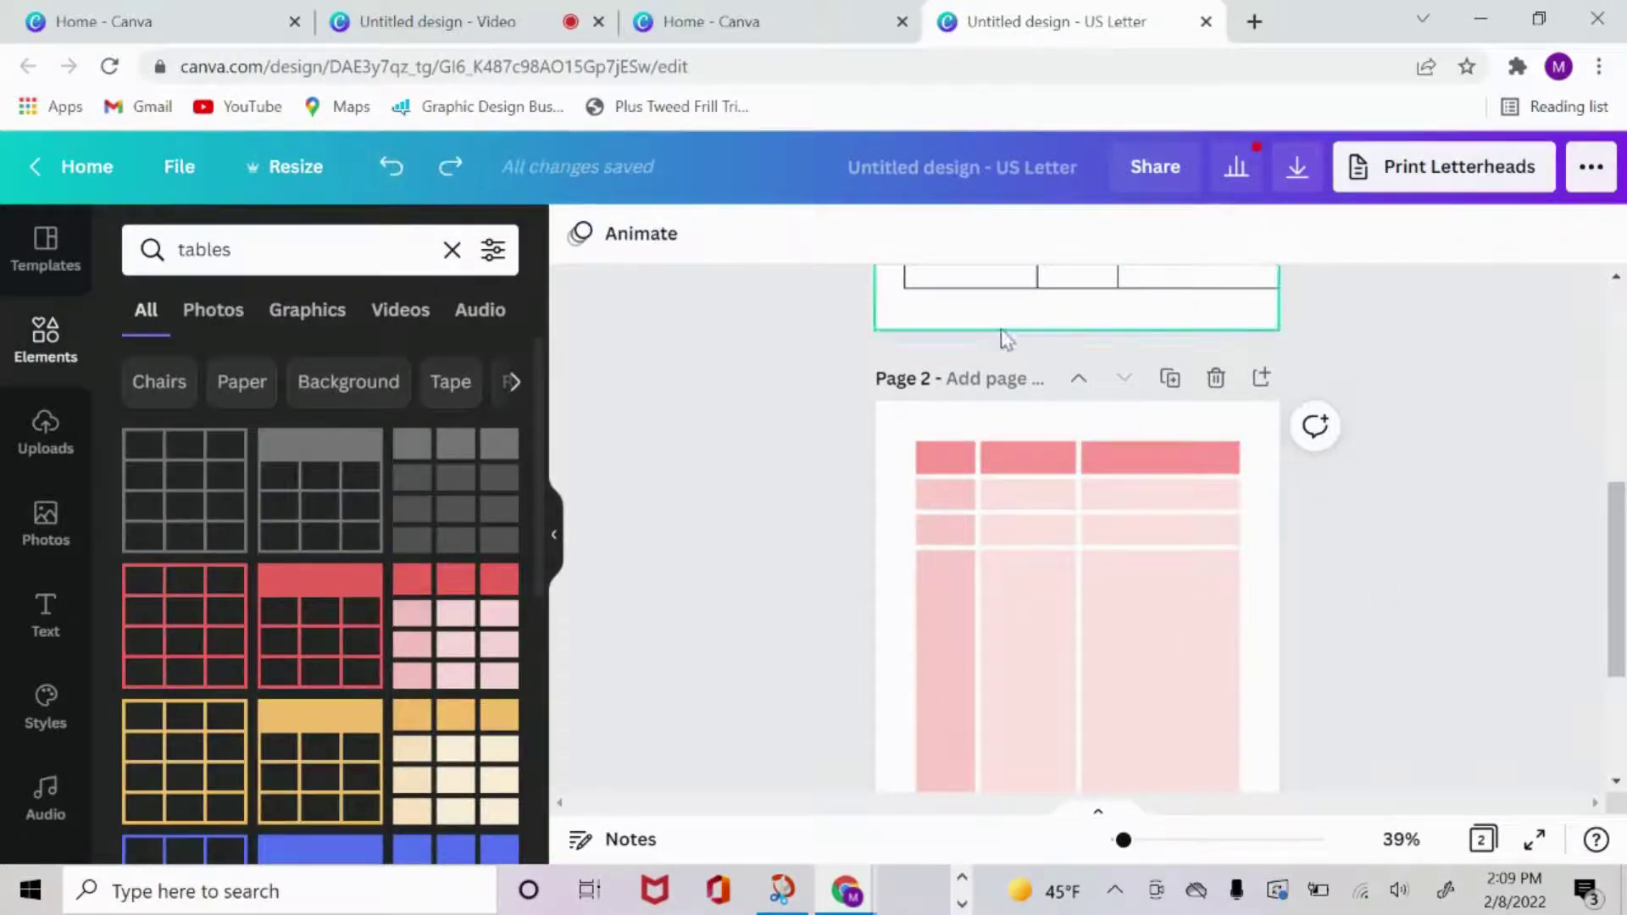
{"action": "left_click", "coordinate": [1023, 461]}
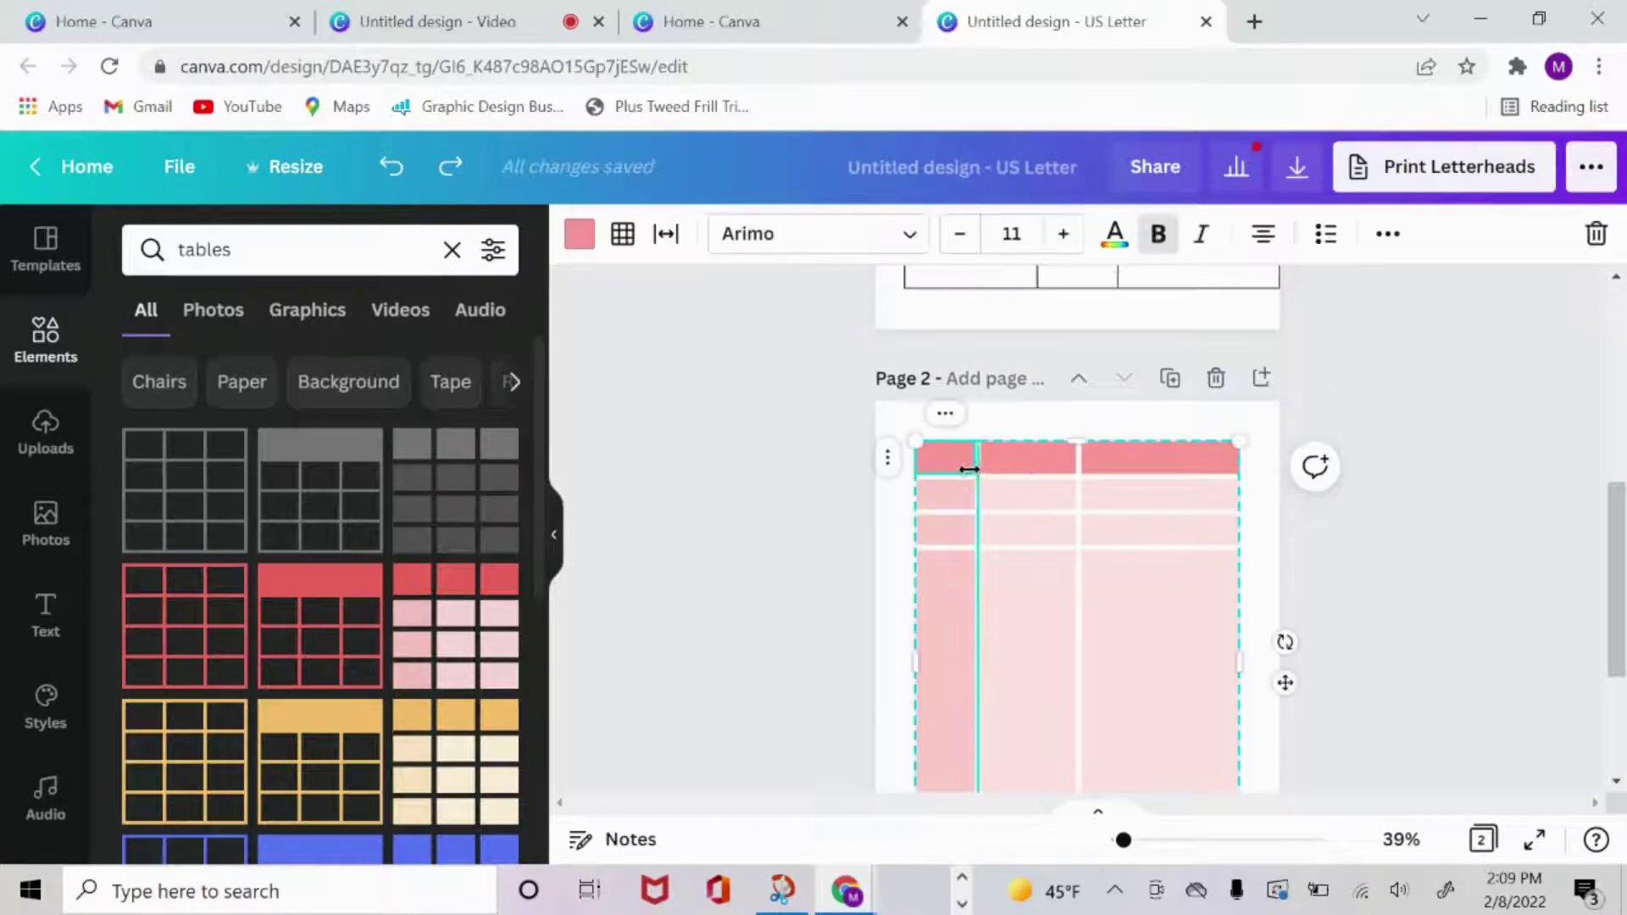
Set the table's border colour to black.
{"action": "left_click", "coordinate": [623, 234]}
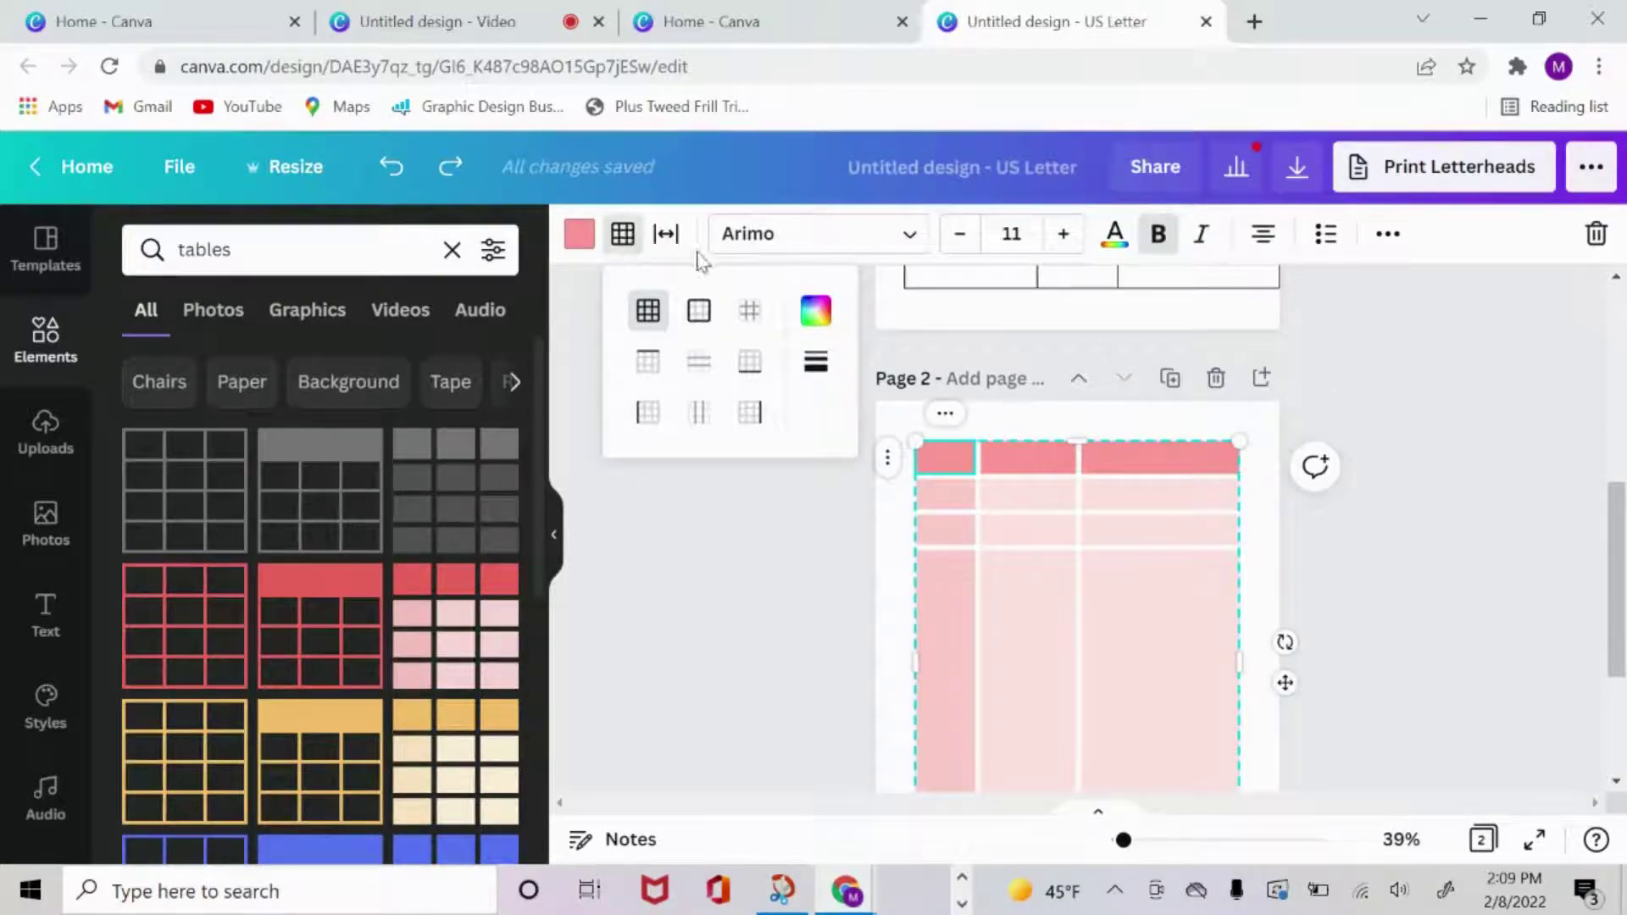
{"action": "left_click", "coordinate": [817, 315]}
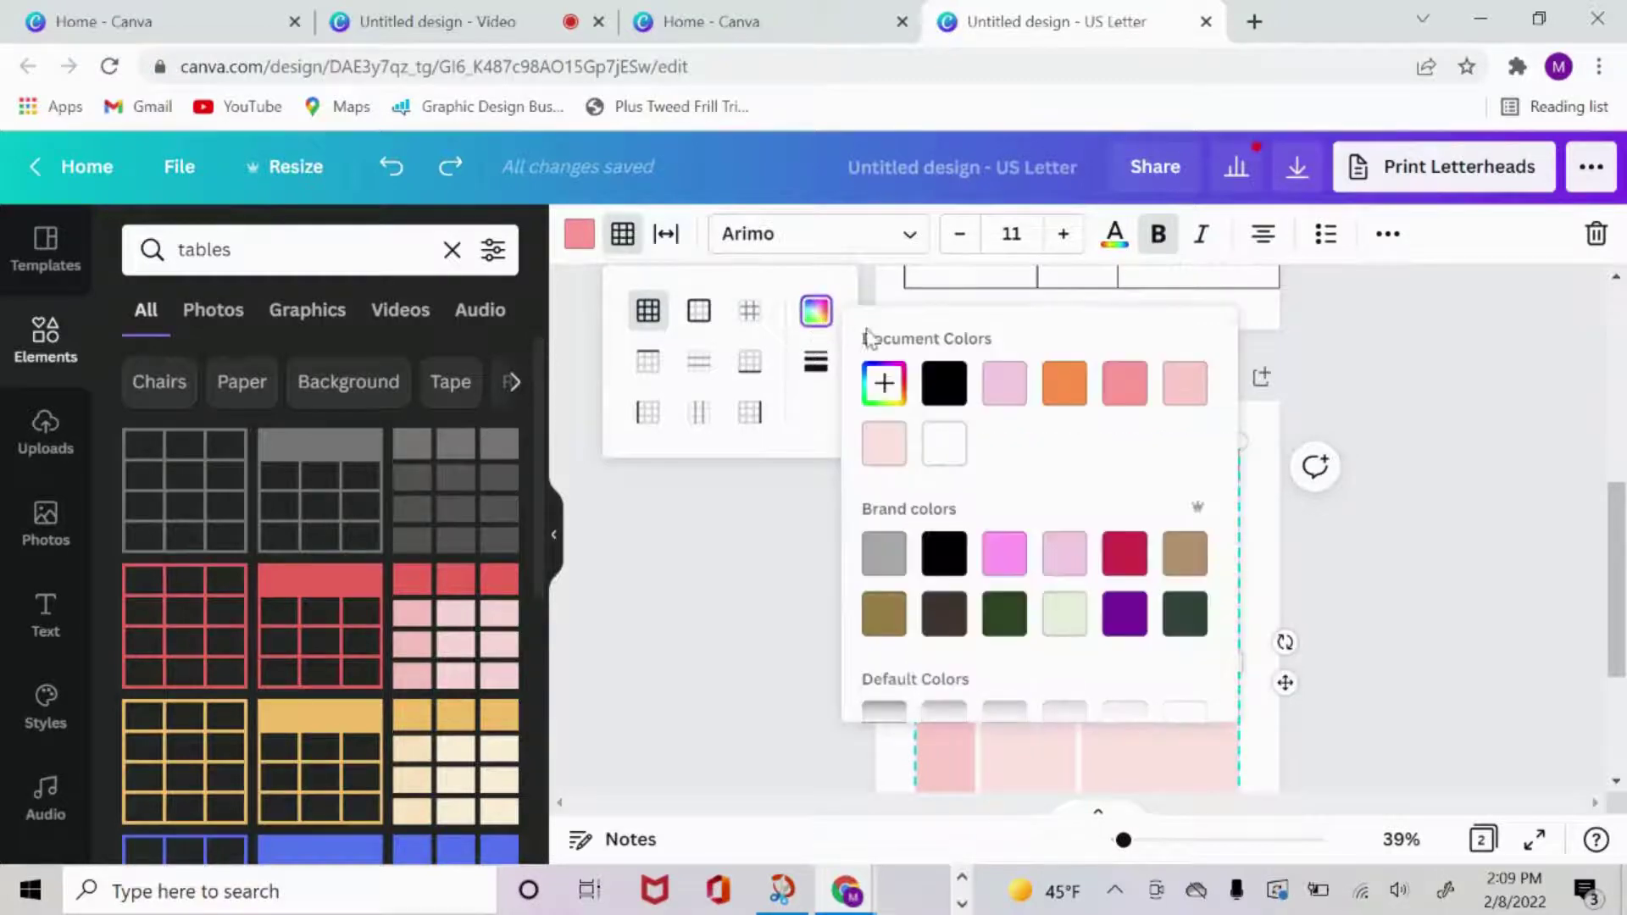
{"action": "left_click", "coordinate": [944, 553]}
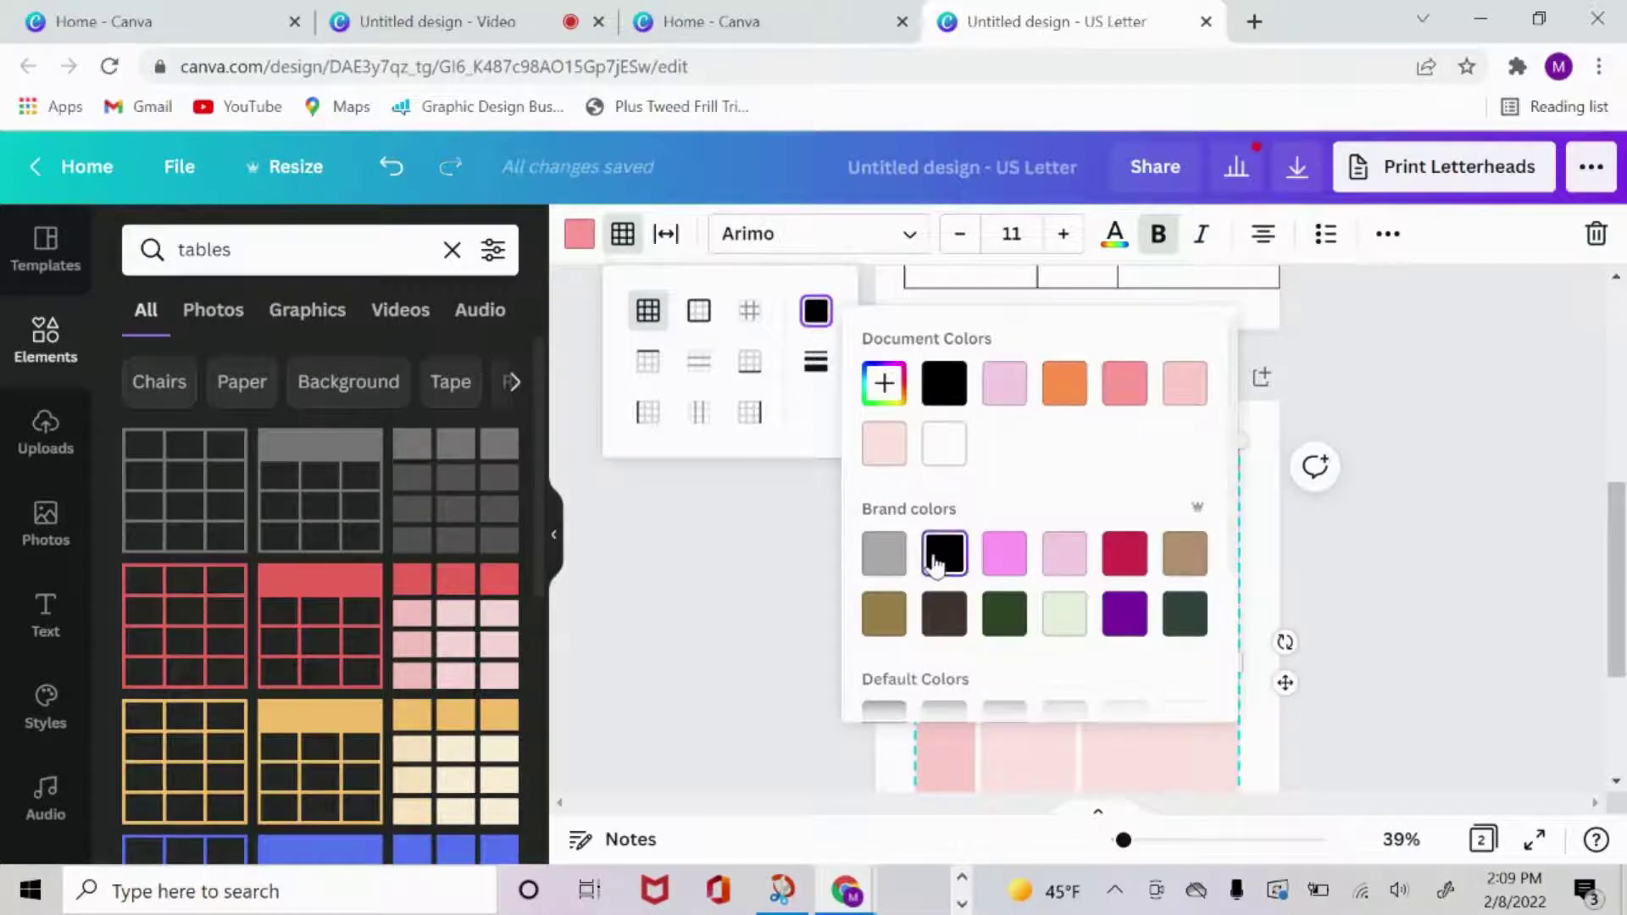
{"action": "left_click", "coordinate": [820, 445]}
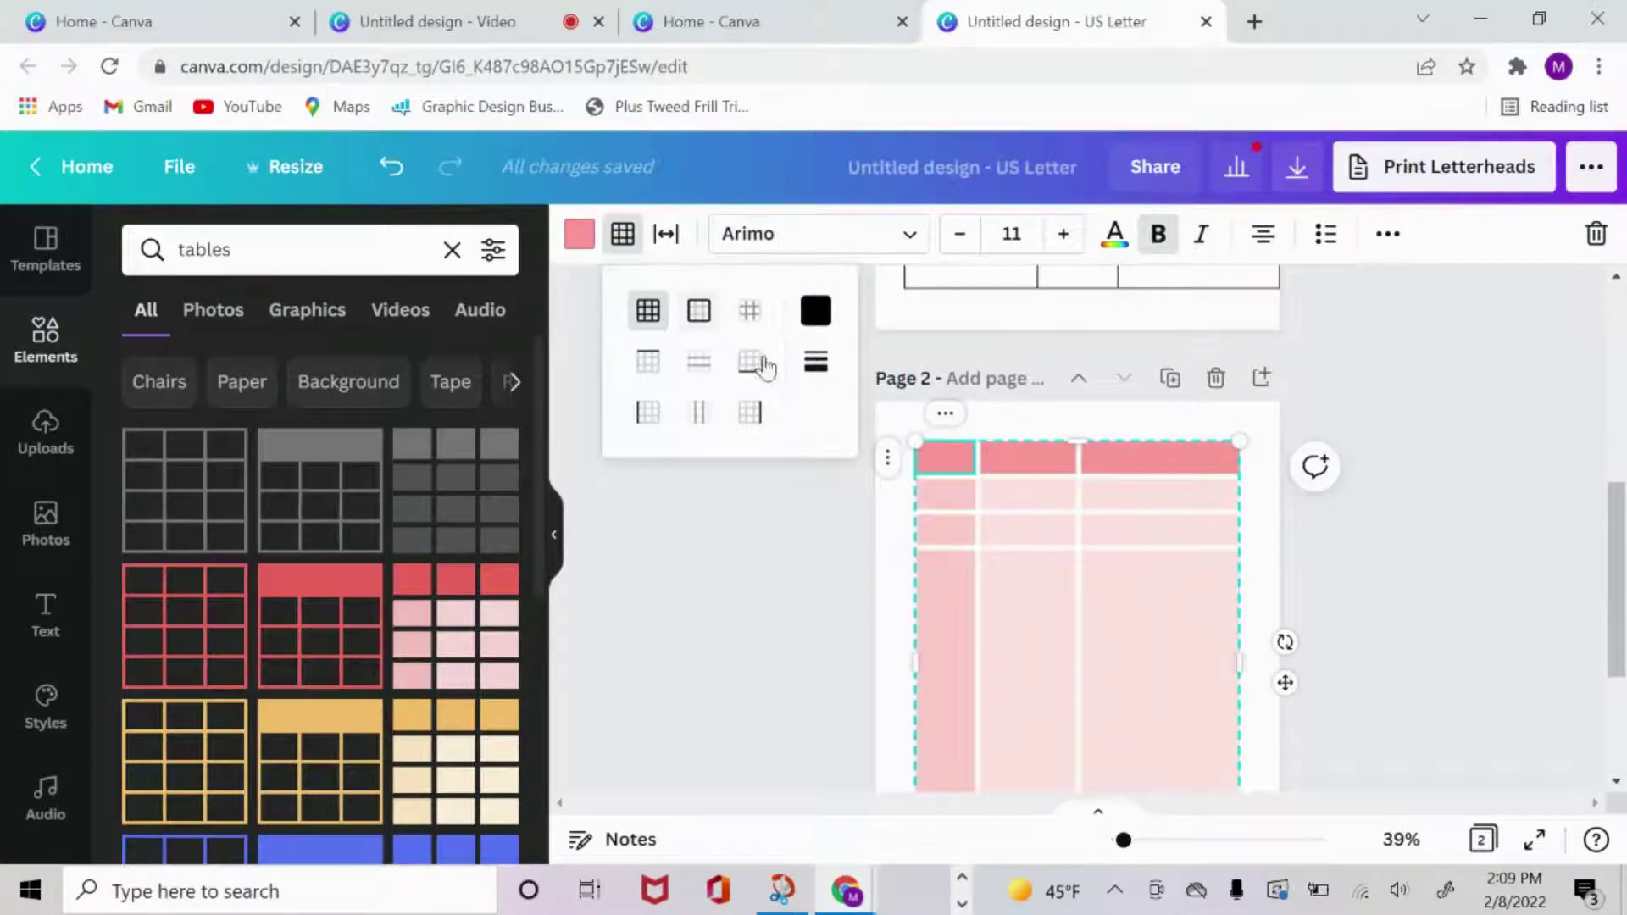
{"action": "left_click", "coordinate": [871, 599]}
{"action": "left_click", "coordinate": [871, 599]}
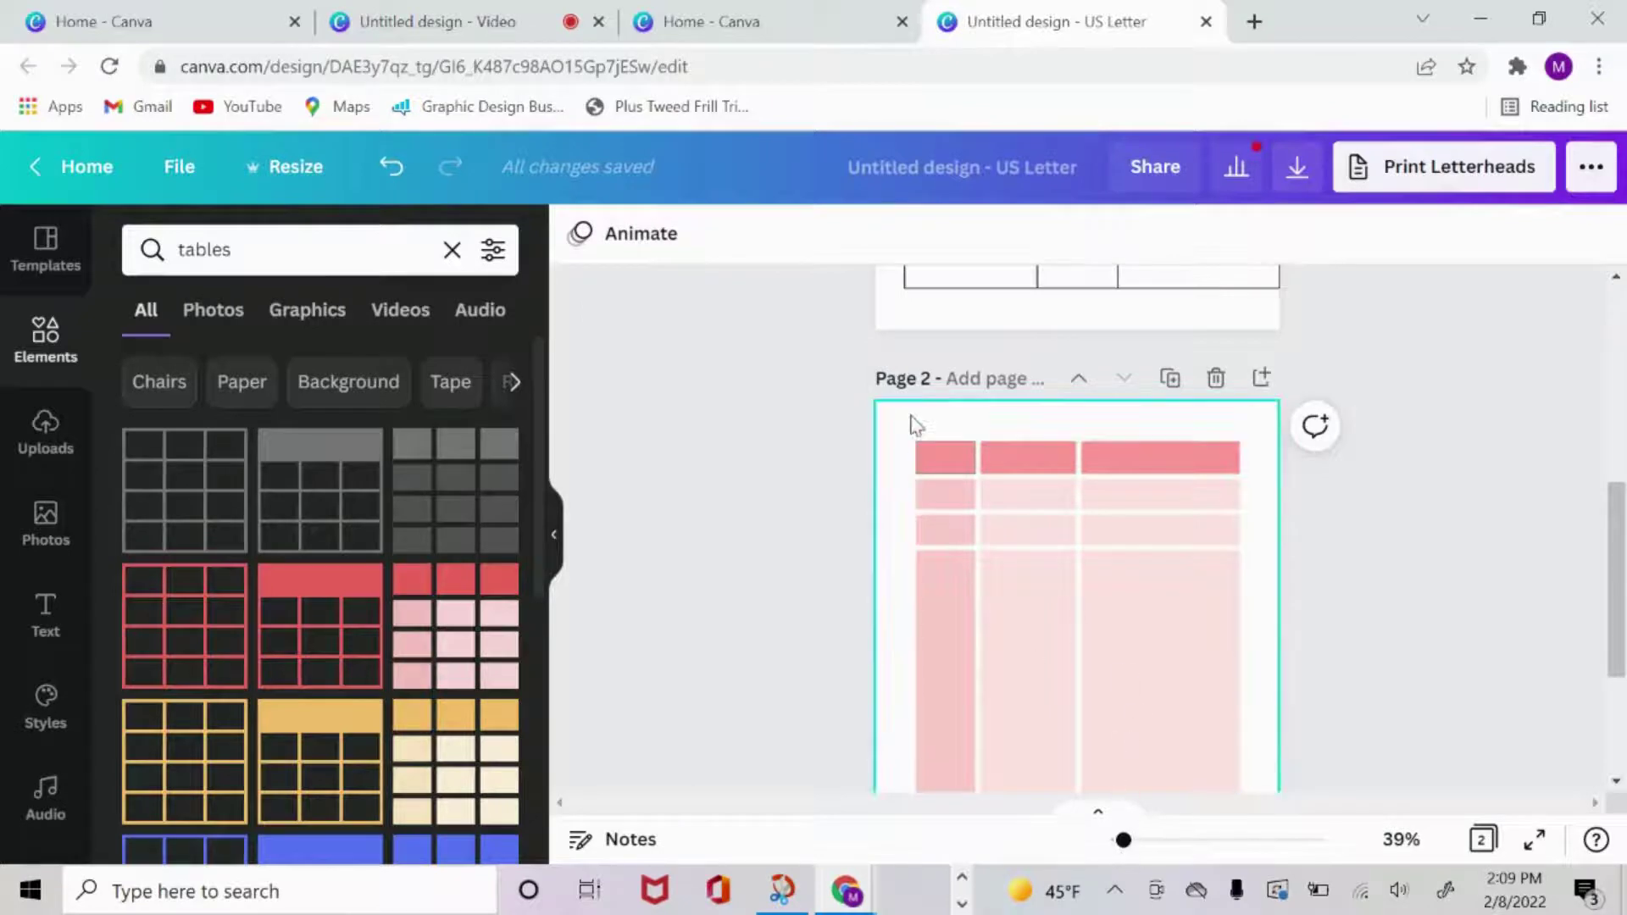
Give the top-left cell a thick border by setting the border weight to 10.
{"action": "left_click", "coordinate": [948, 459]}
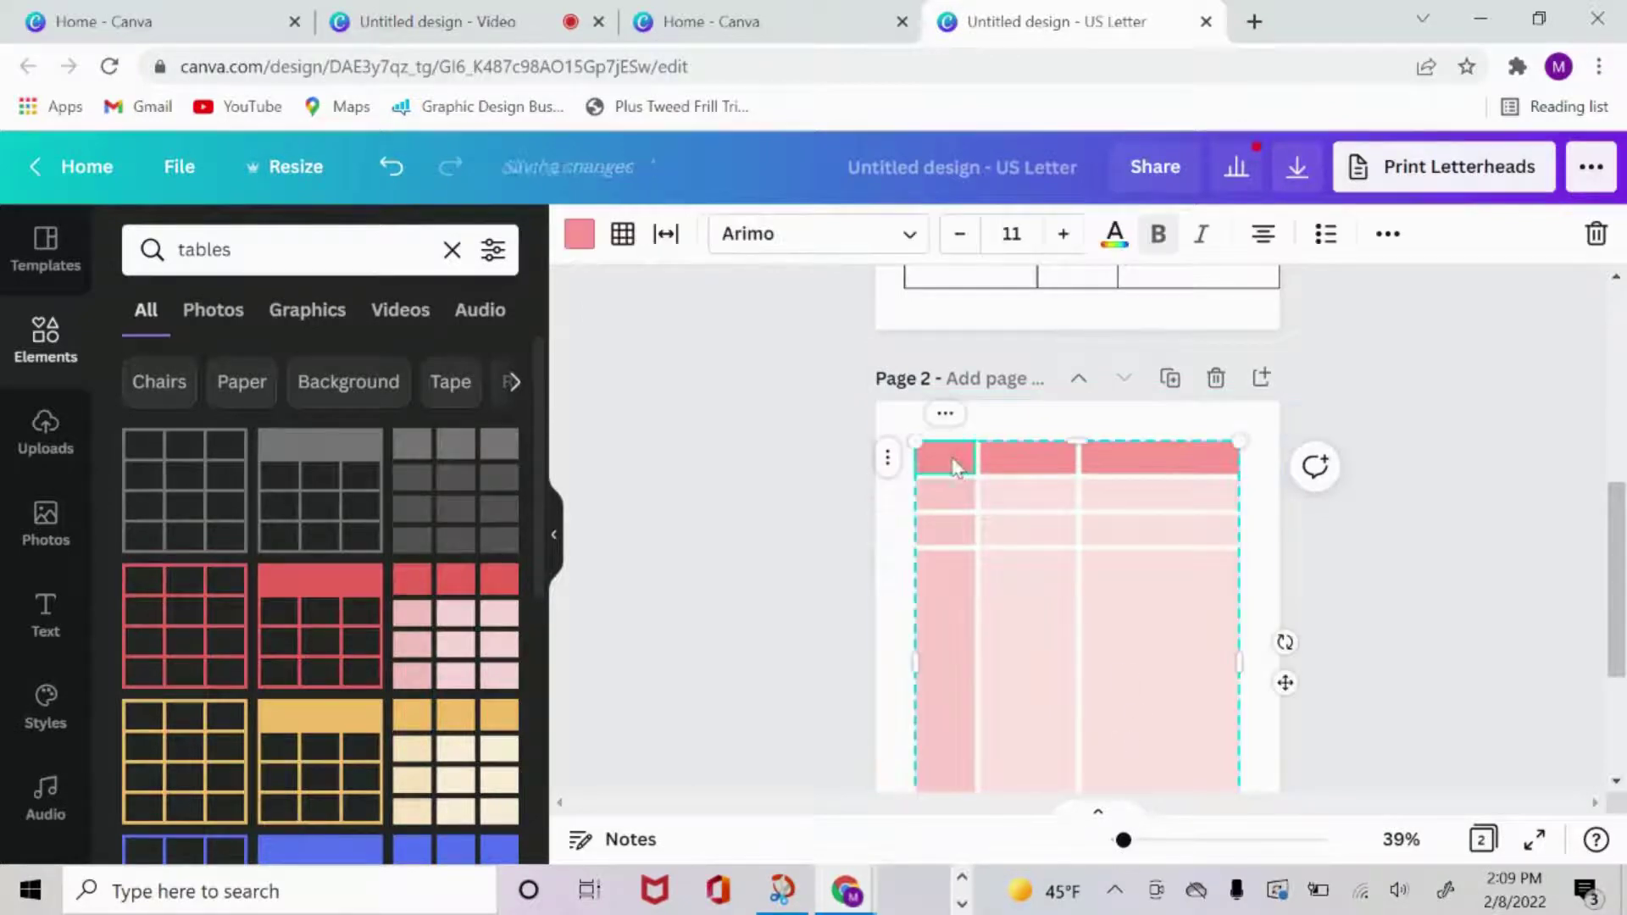
{"action": "left_click", "coordinate": [634, 244]}
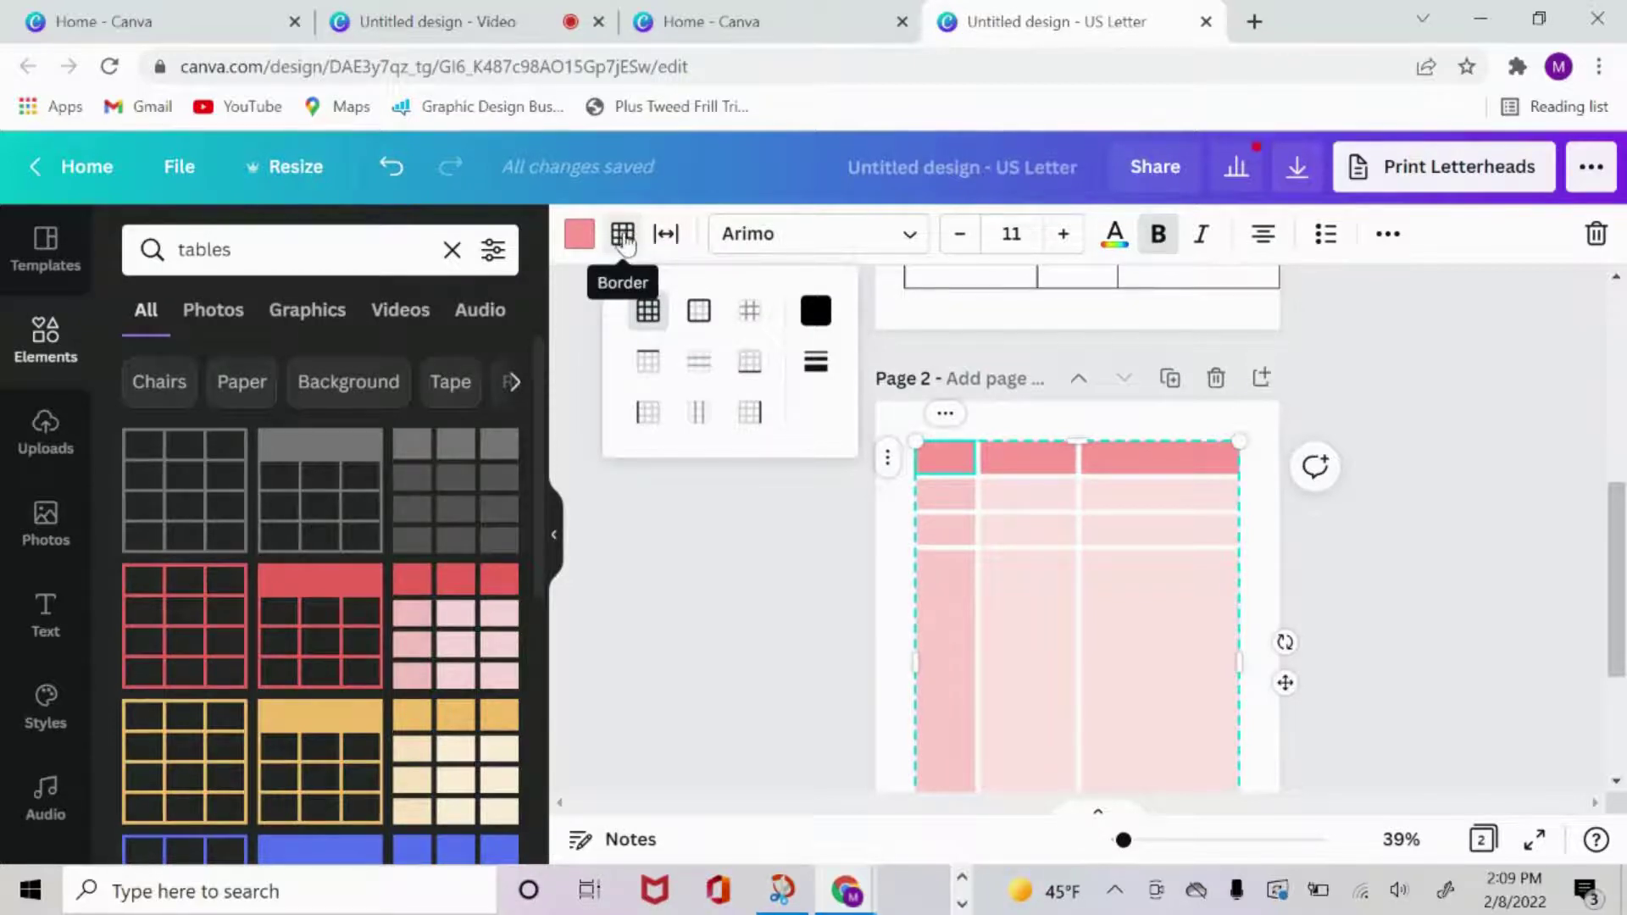
{"action": "left_click", "coordinate": [813, 364]}
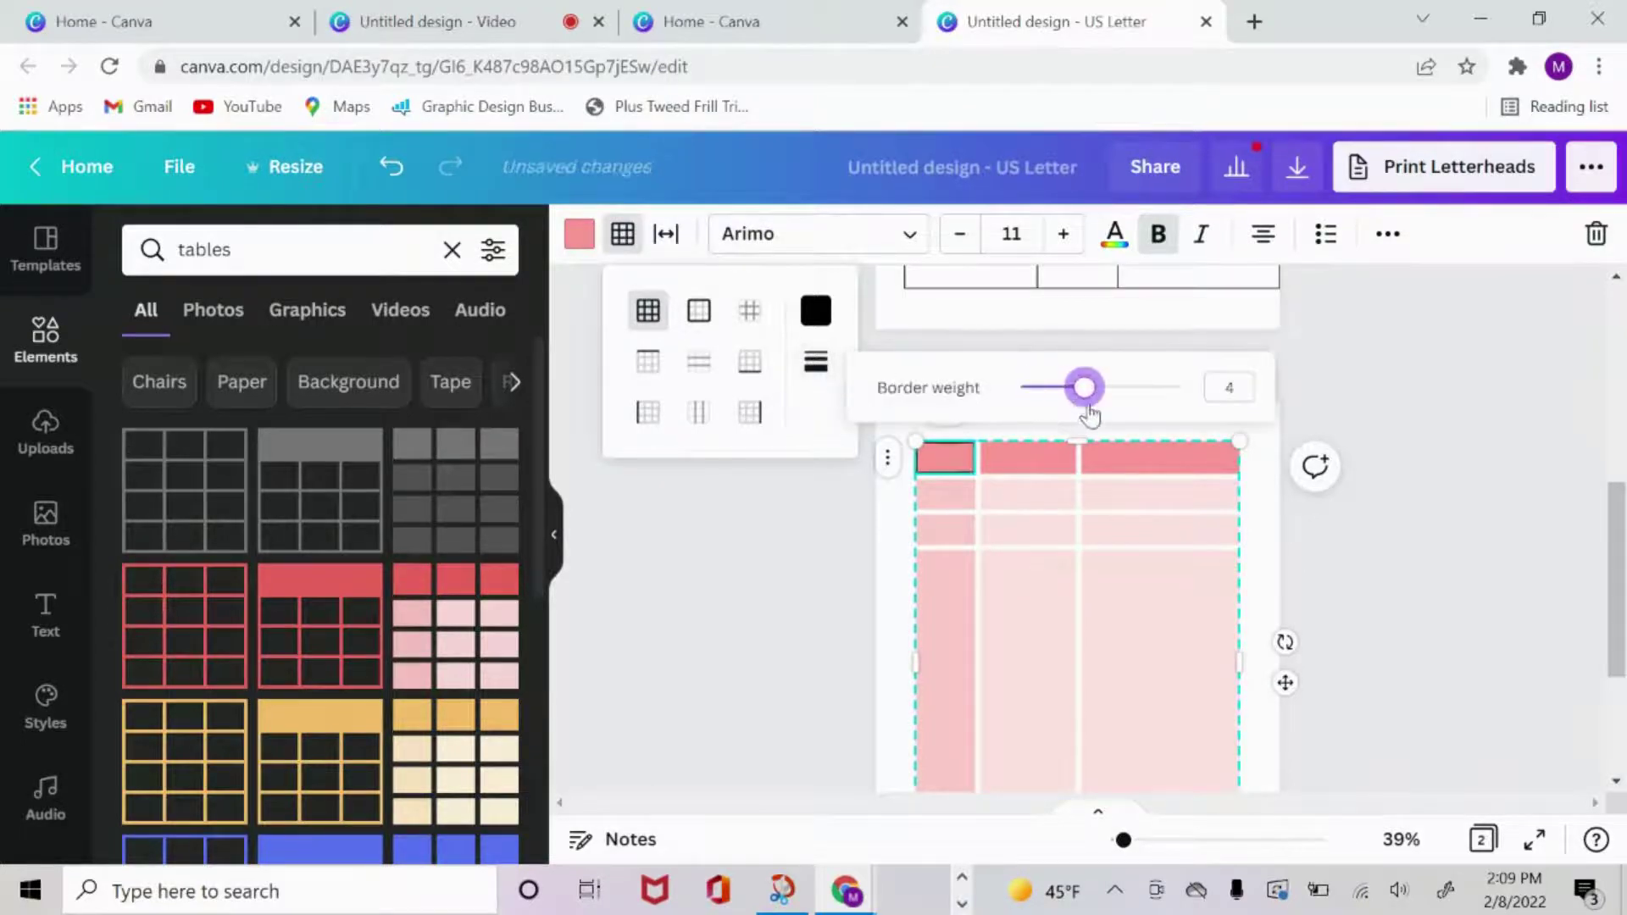
{"action": "left_click_drag", "start_coordinate": [1090, 413], "coordinate": [1192, 425]}
{"action": "left_click", "coordinate": [1397, 602]}
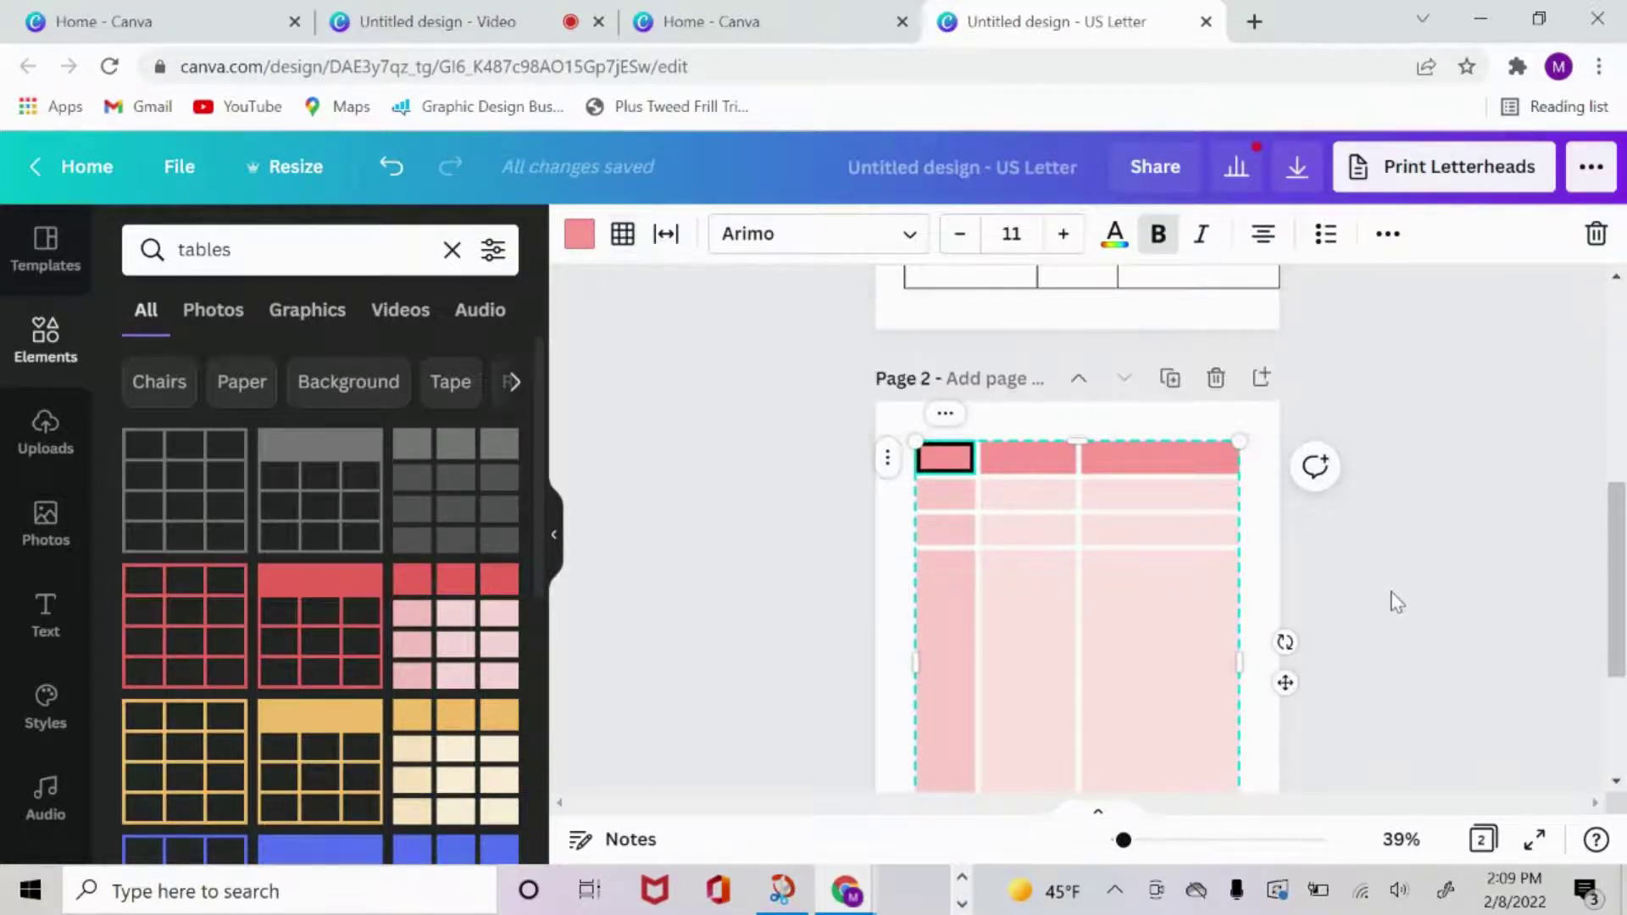
{"action": "left_click", "coordinate": [1396, 601]}
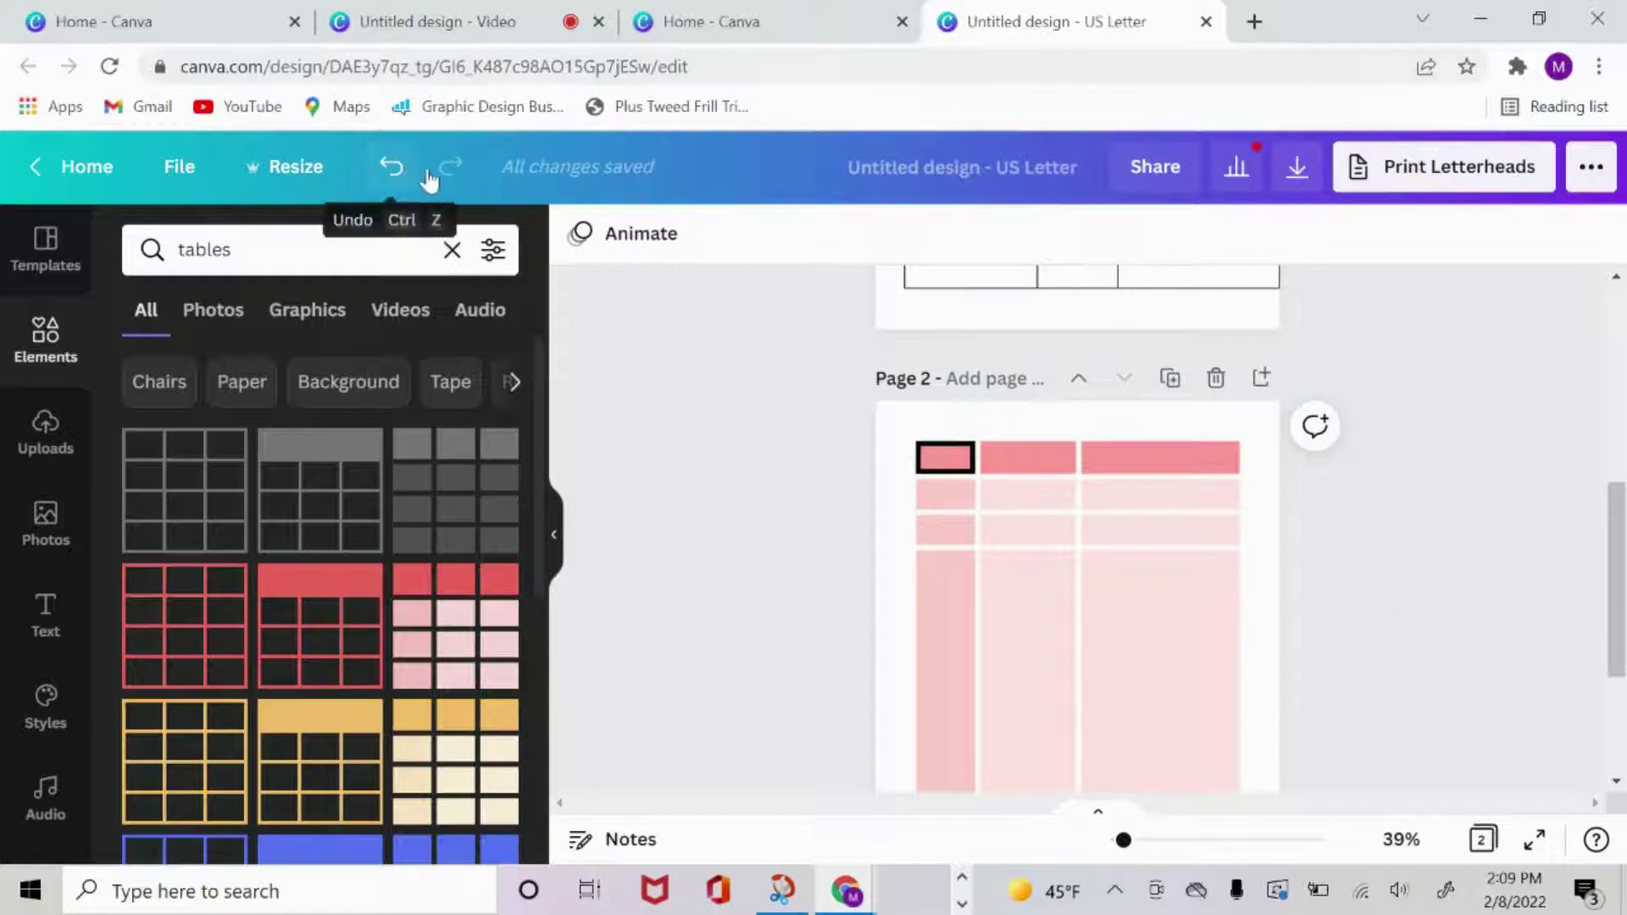
{"action": "left_click", "coordinate": [1178, 471]}
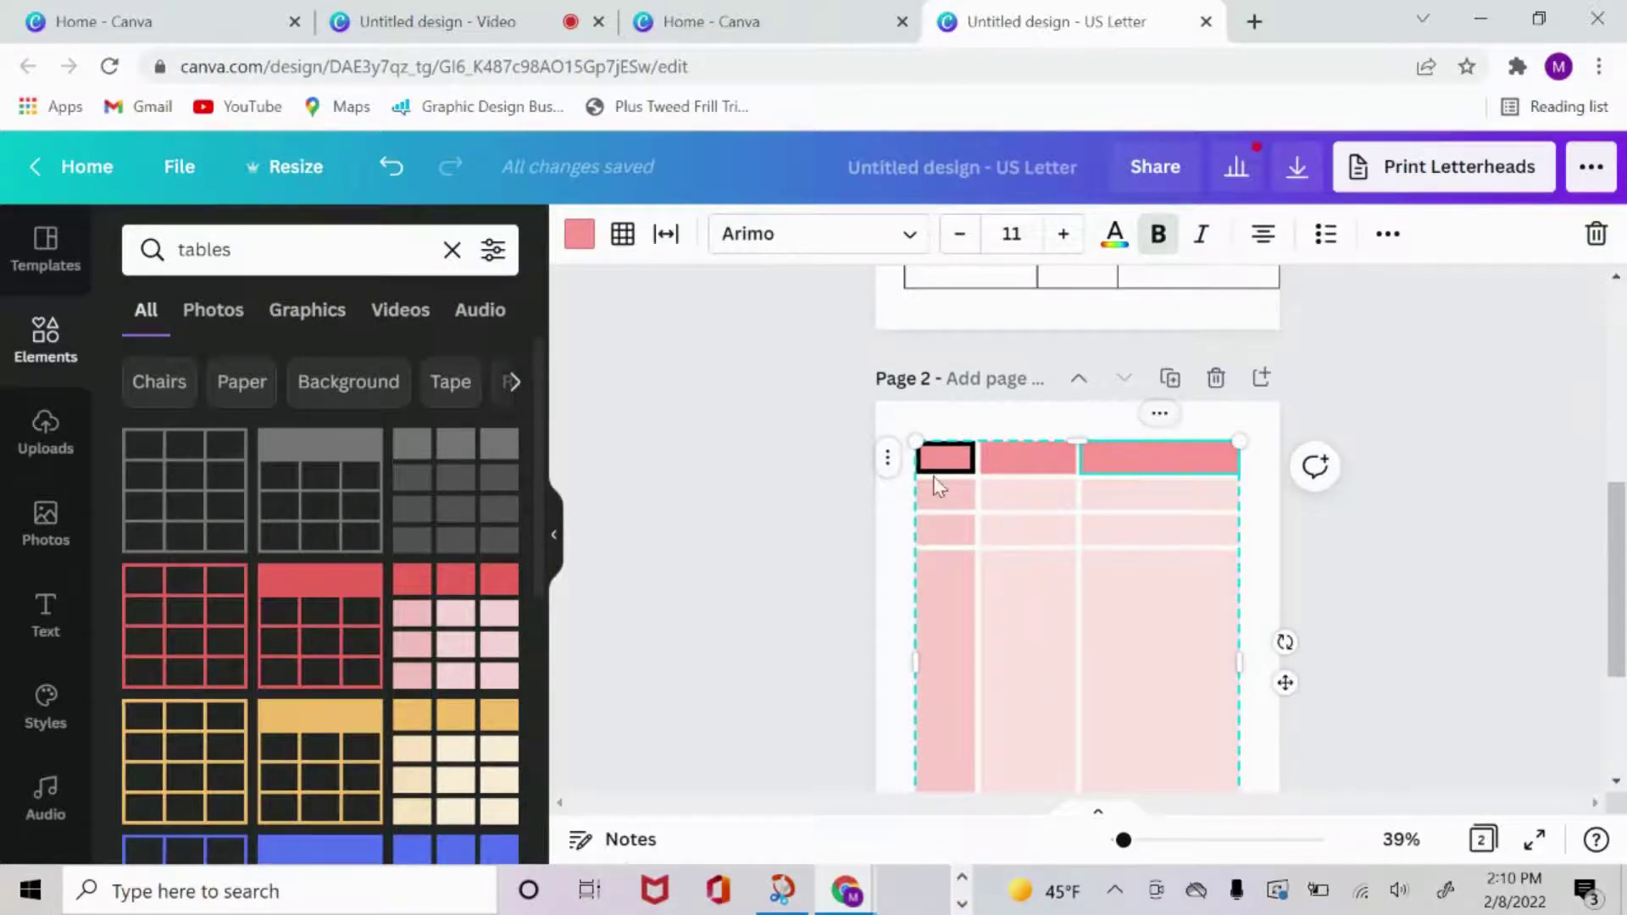
{"action": "left_click", "coordinate": [1159, 413]}
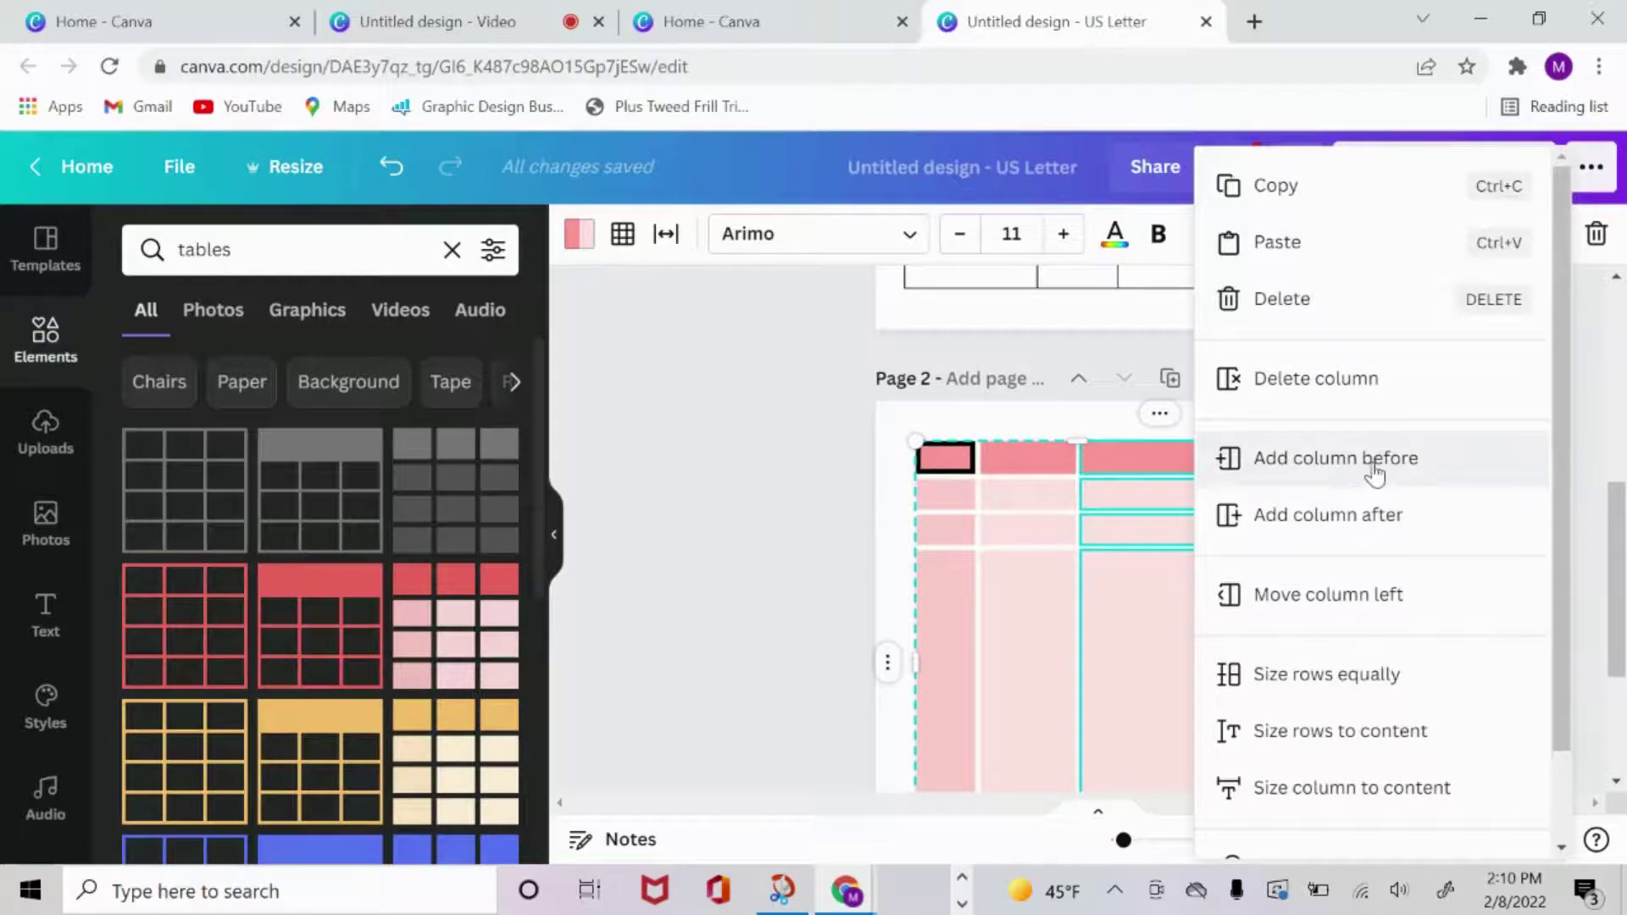
{"action": "scroll", "coordinate": [1369, 488], "scroll_direction": "down", "scroll_amount": 1}
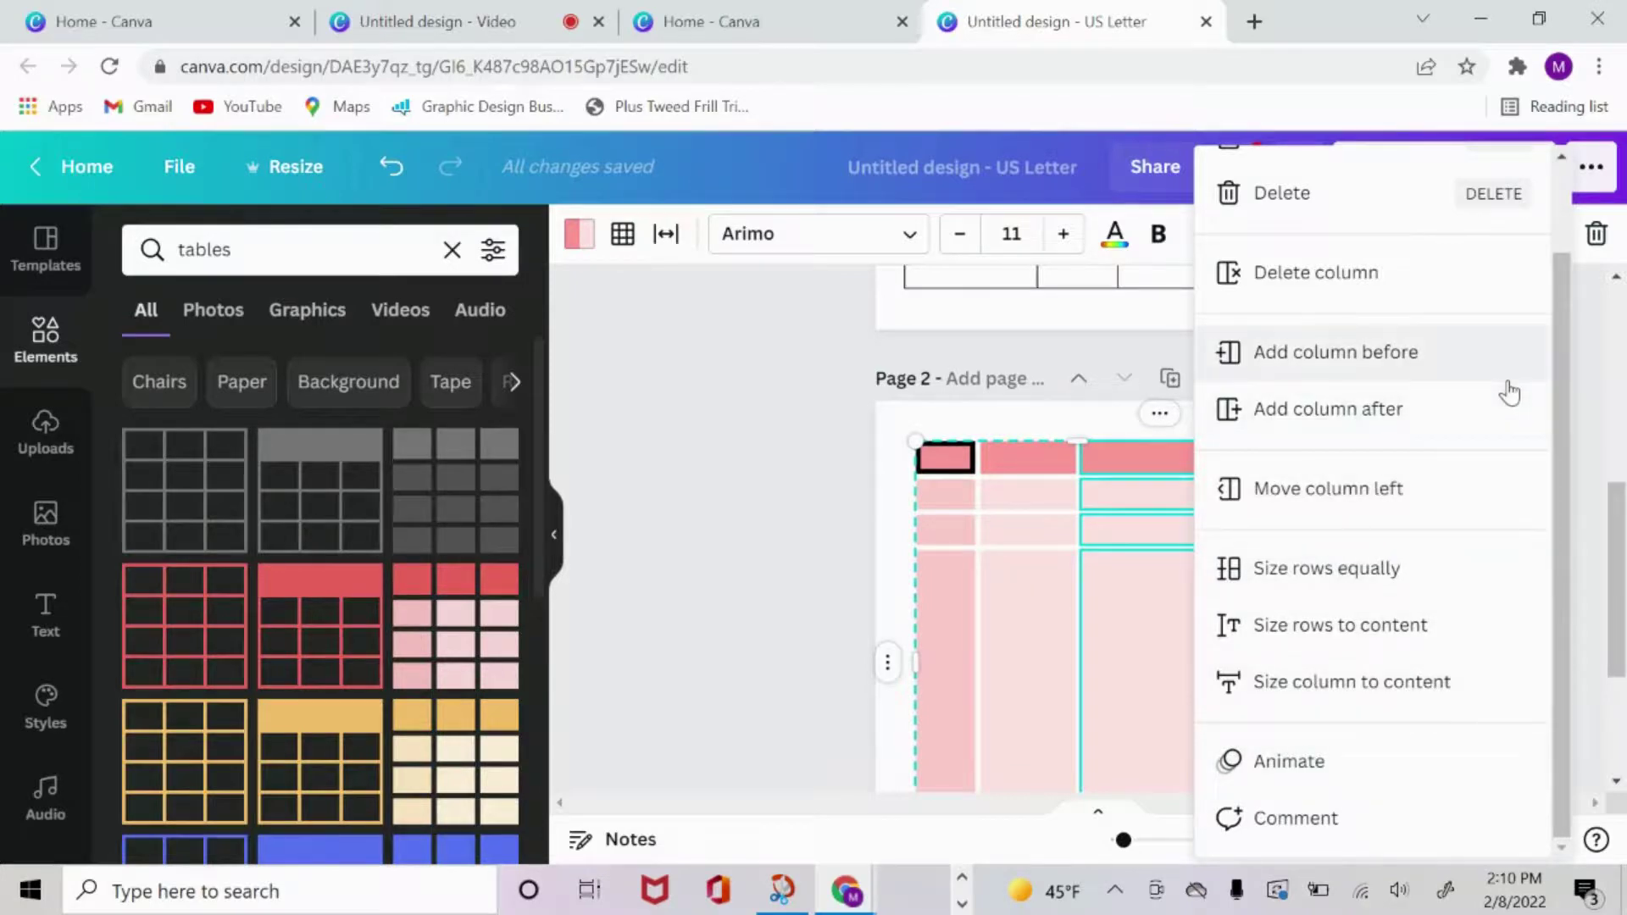
{"action": "scroll", "coordinate": [1507, 390], "scroll_direction": "up", "scroll_amount": 2}
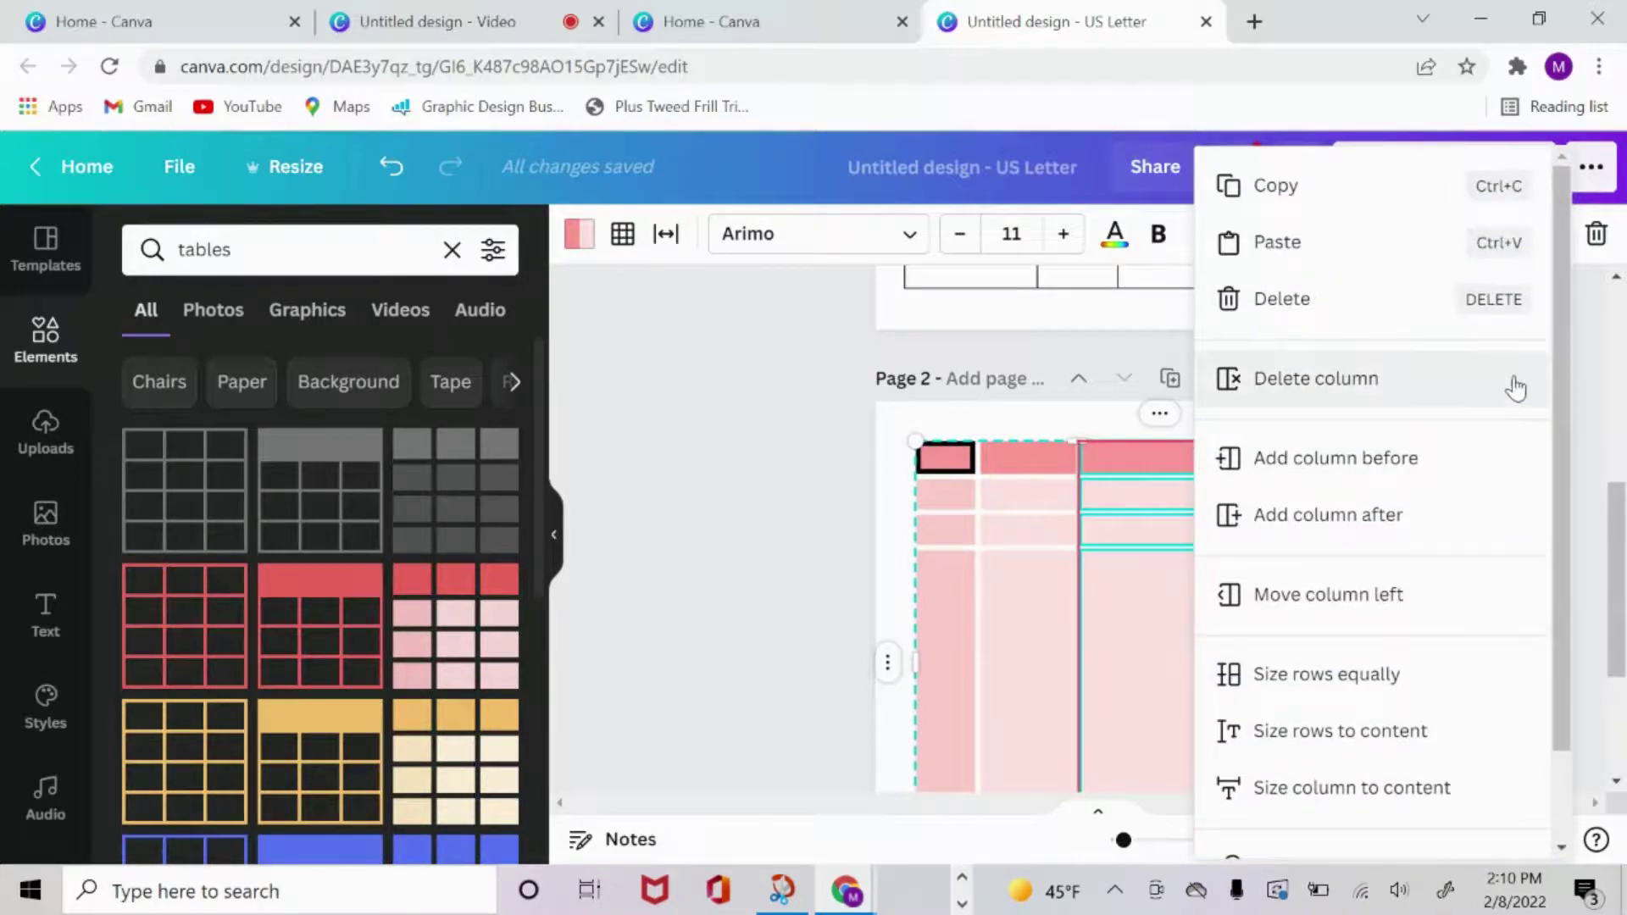